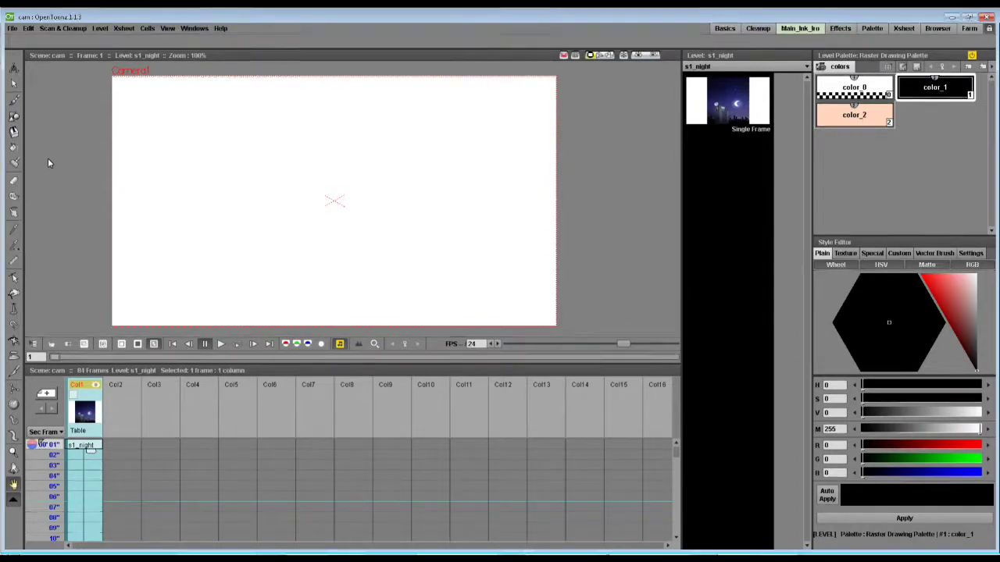
Show the s1_night background column in the viewer and check its artwork and exposure length against the camera frame
left_click(97, 395)
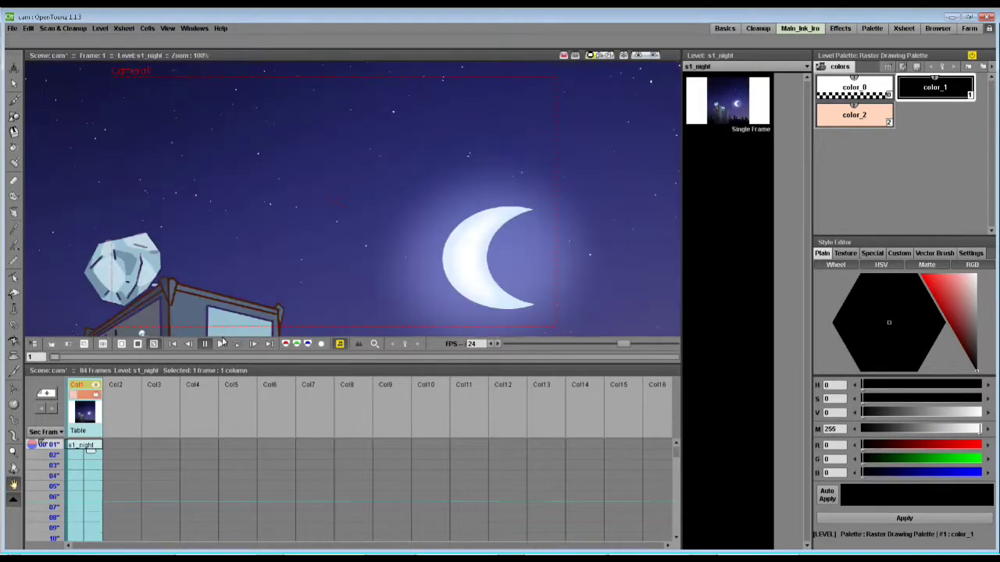
scroll(269, 236, "down", 4)
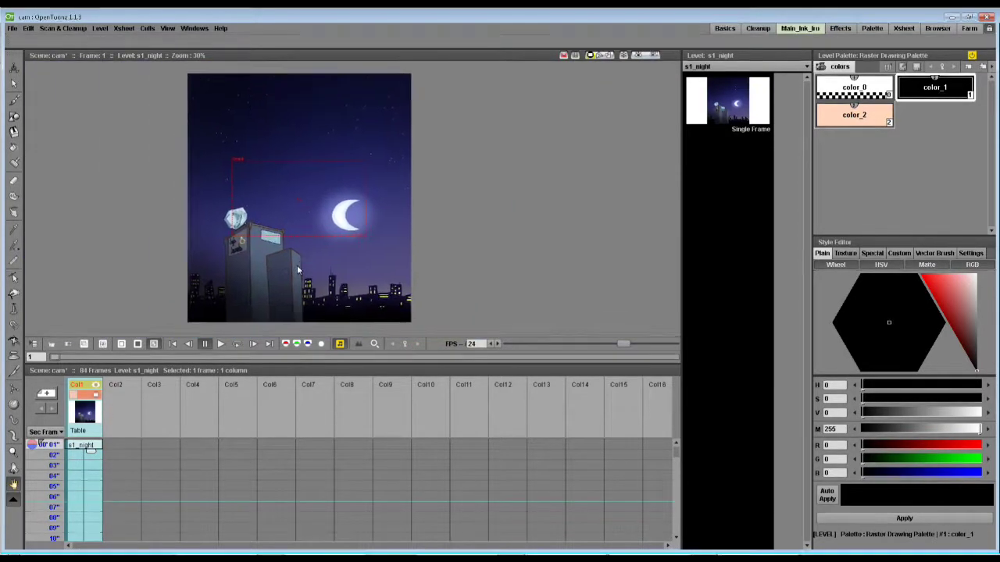
scroll(293, 261, "up", 3)
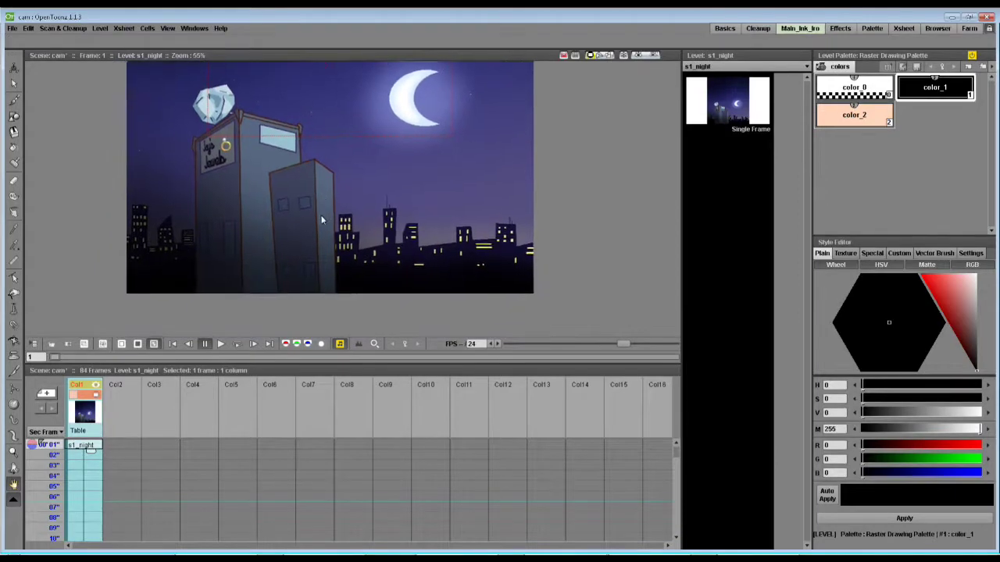
left_click_drag(321, 220, 305, 465)
left_click_drag(355, 219, 329, 117)
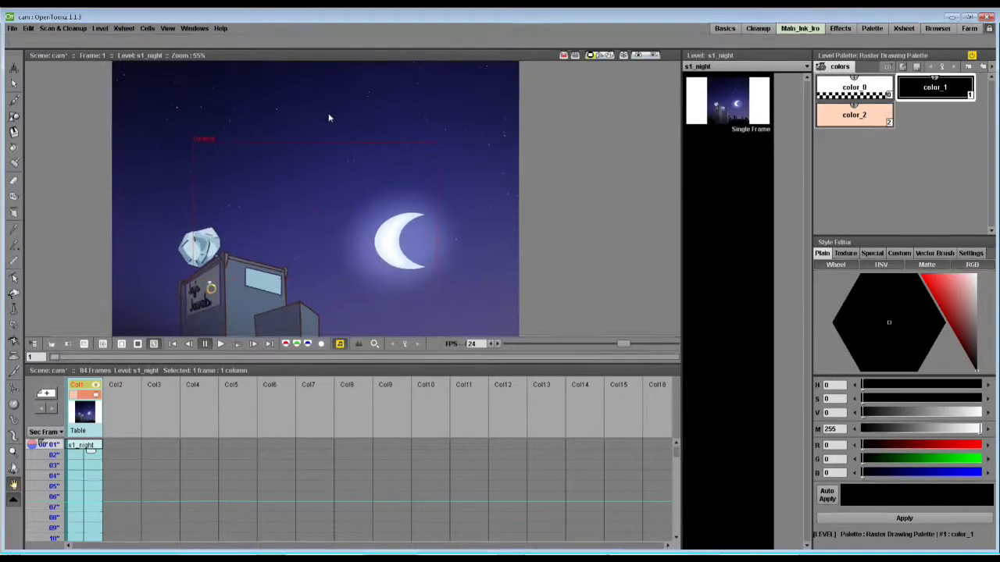
scroll(290, 183, "up", 2)
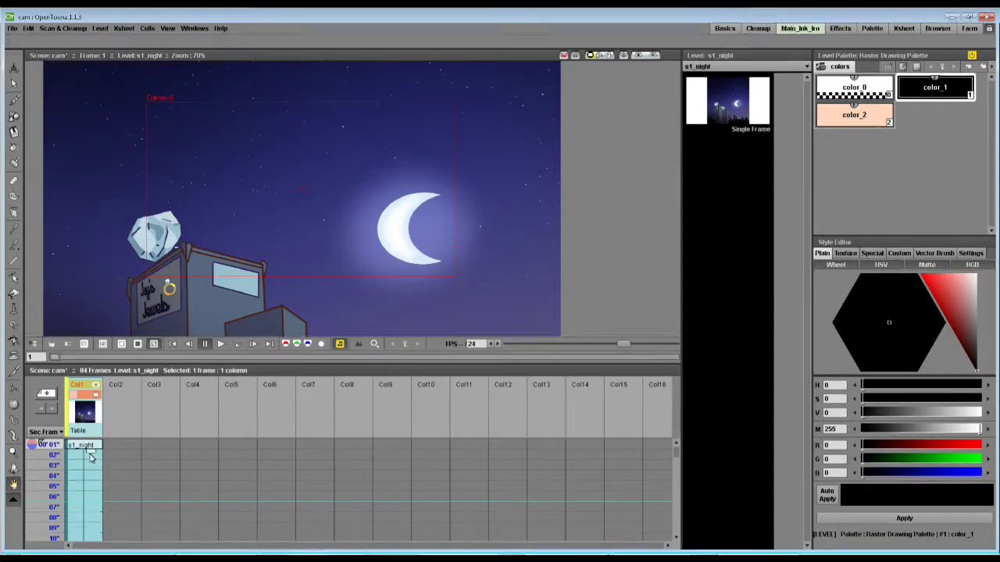
scroll(90, 457, "down", 6)
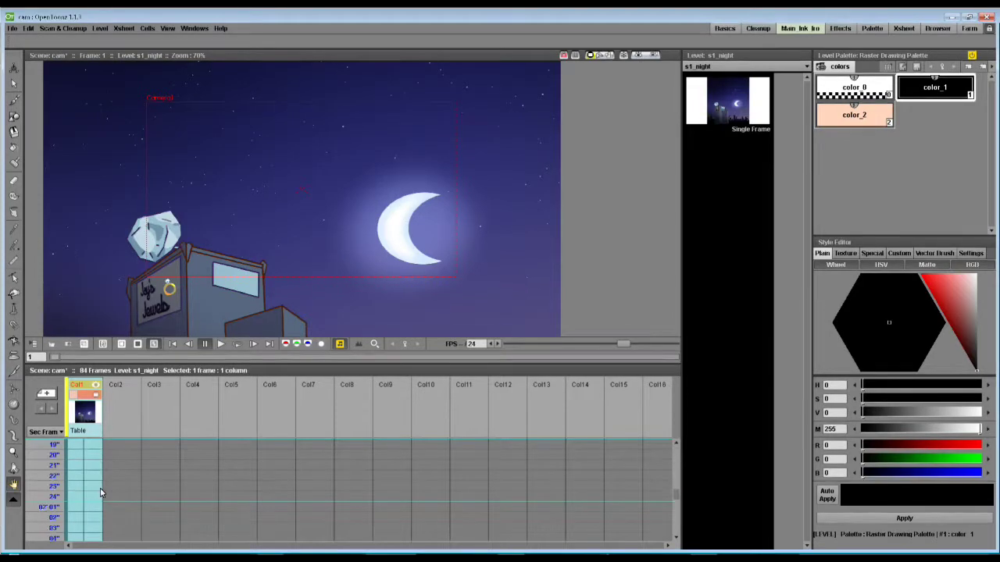
scroll(90, 469, "up", 6)
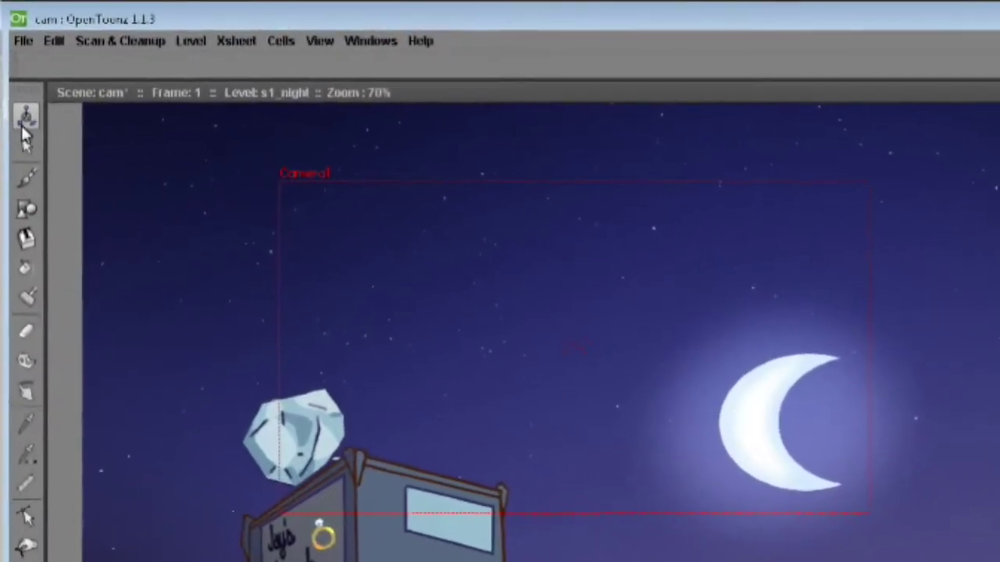
Activate the Animate tool, try moving the s1_night column diagonally, and undo that move
left_click(26, 117)
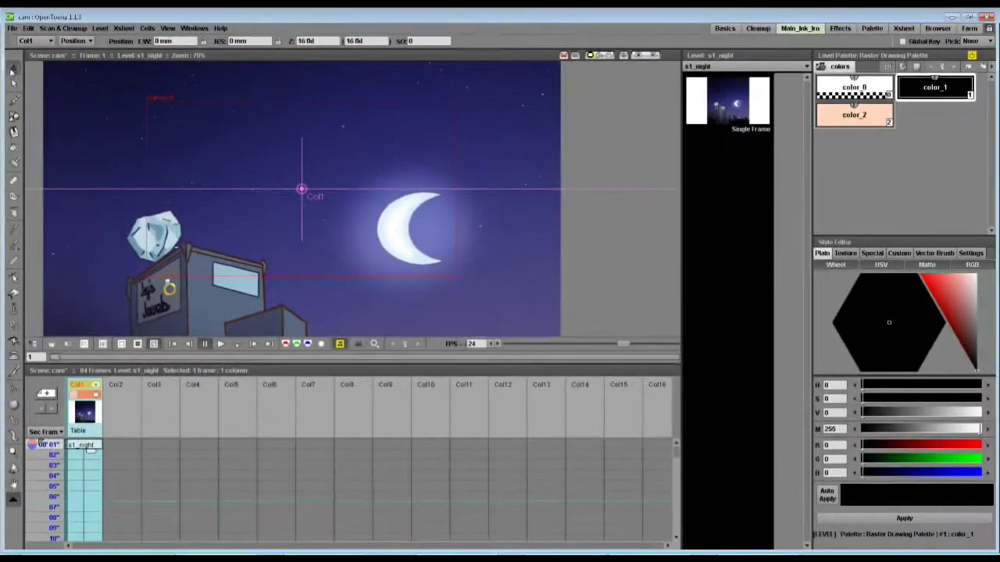
left_click_drag(293, 192, 148, 136)
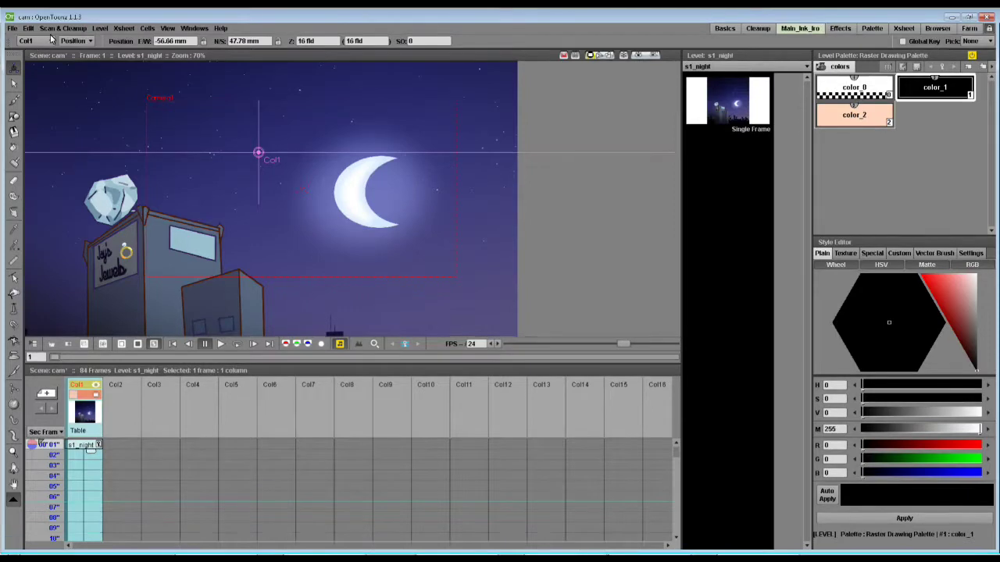
key("ctrl+z")
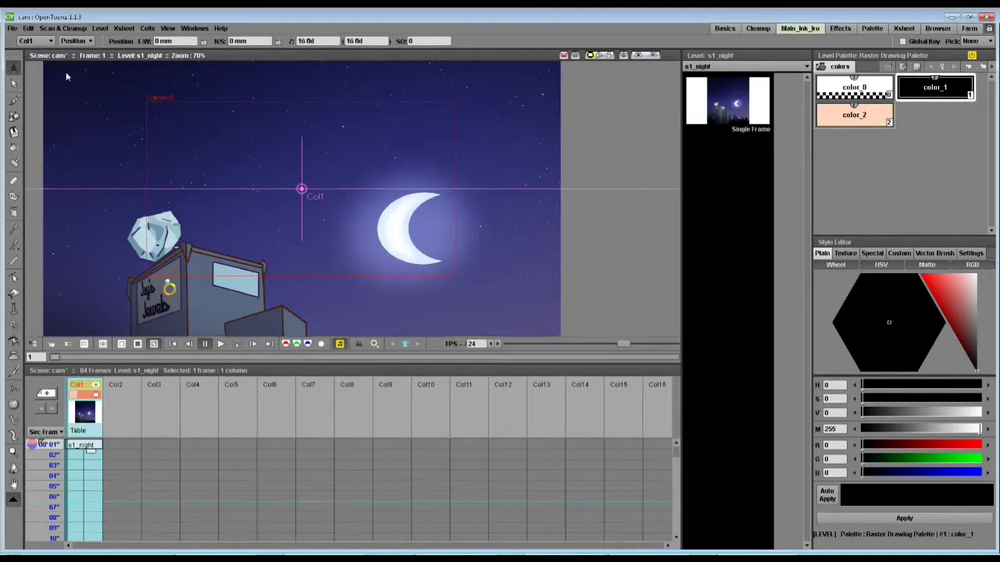
Make Camera1 the object to animate and shift it to about 11.22 mm E/W and -7.01 mm N/S
left_click(40, 41)
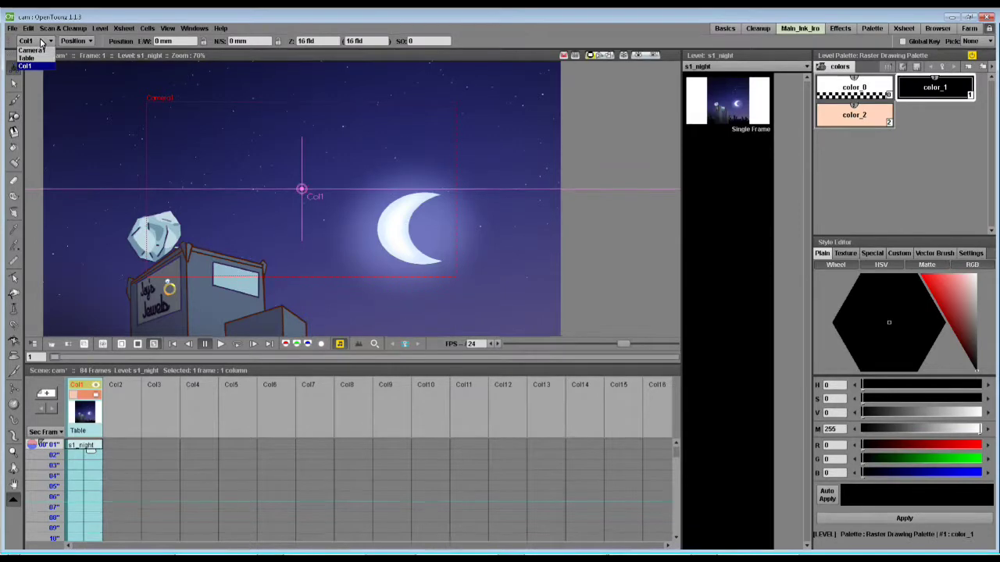
left_click(31, 50)
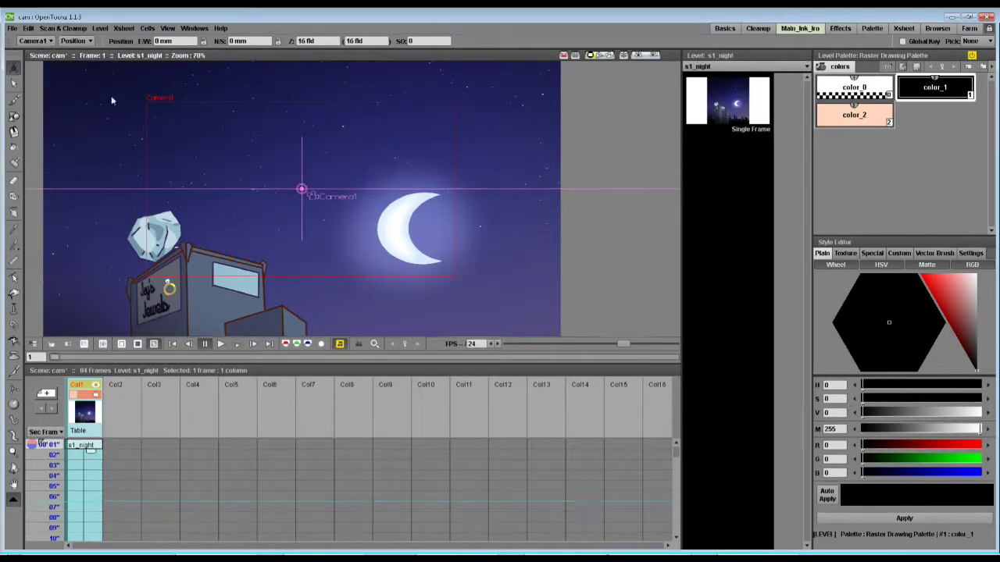
scroll(206, 165, "down", 2)
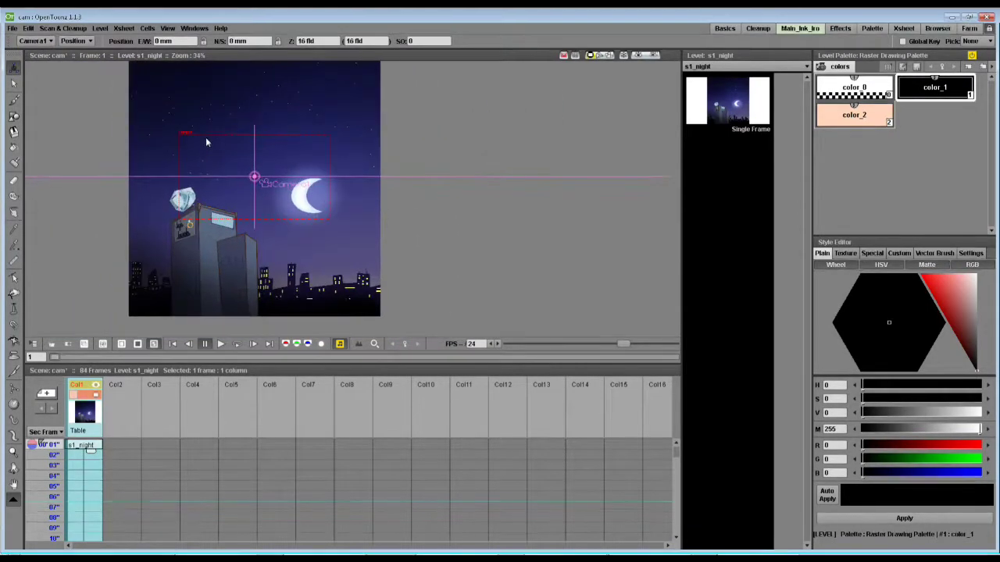
mouse_move(206, 141)
left_mouse_down()
mouse_move(203, 83)
mouse_move(179, 110)
mouse_move(241, 113)
mouse_move(210, 142)
left_mouse_up()
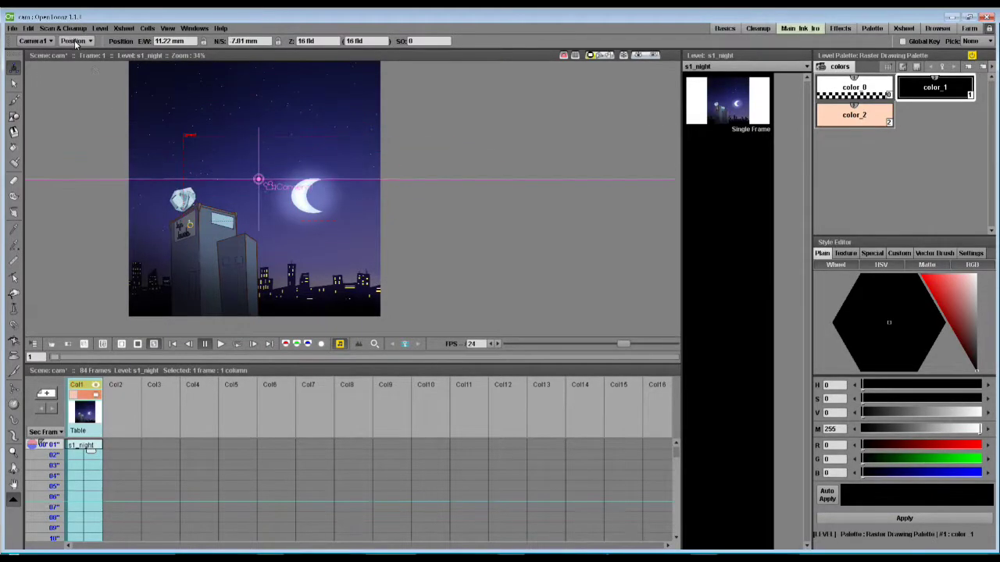
Try rotating Camera1 about its centre, and undo the rotation
left_click(74, 40)
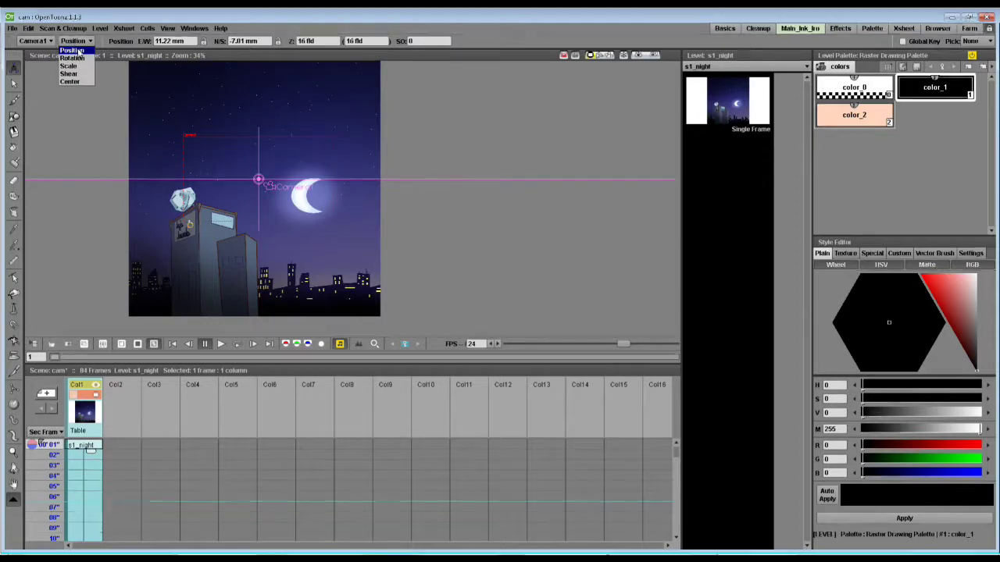
left_click(72, 58)
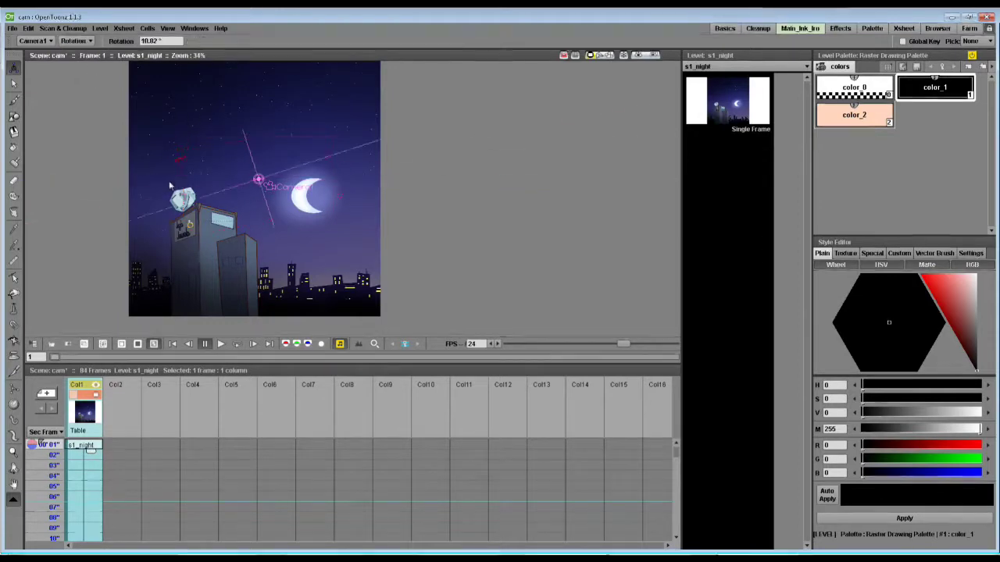
left_click_drag(169, 182, 165, 172)
key("ctrl+z")
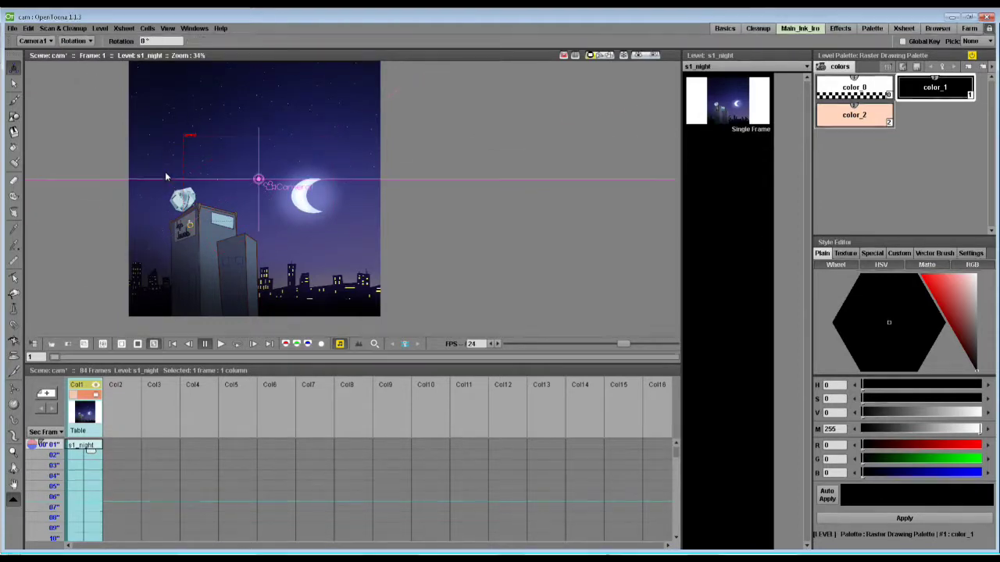
Try scaling Camera1 up to about 128% globally, and undo the scaling
left_click(75, 40)
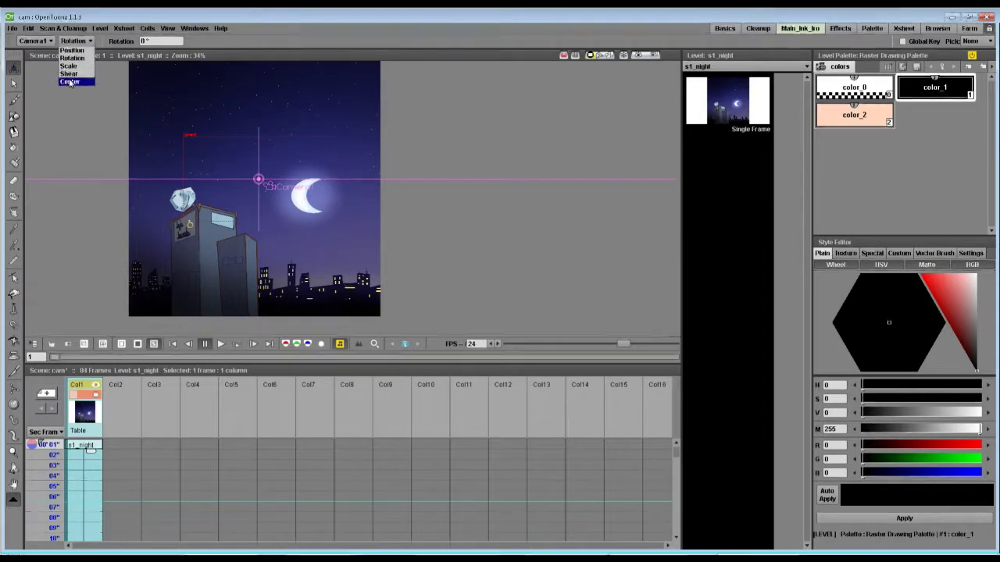
left_click(68, 66)
left_click_drag(141, 102, 182, 139)
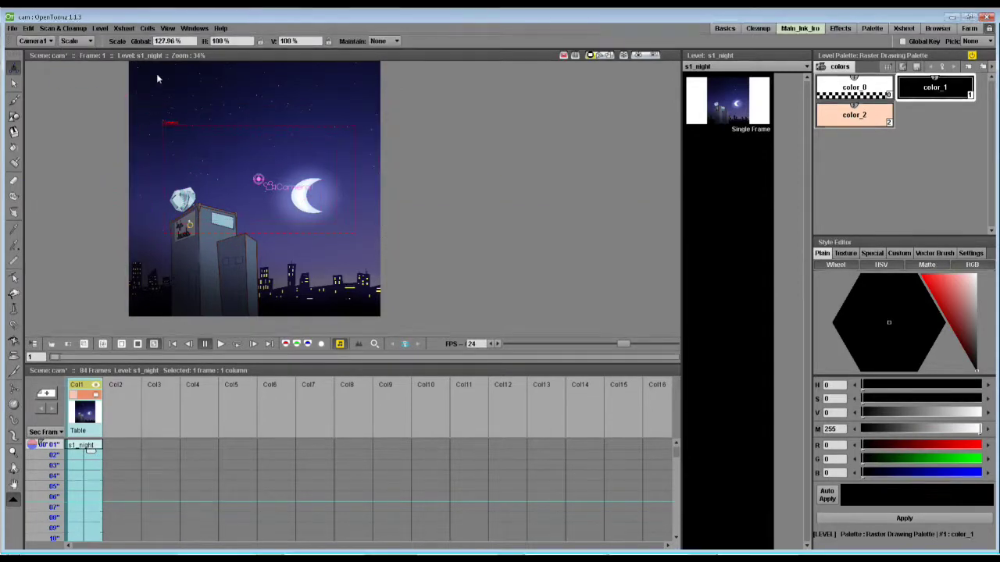
key("ctrl+z")
Position Camera1 over the starry upper part of the background at frame 1, at about -19.63 mm E/W and 246.82 mm N/S
left_click(73, 42)
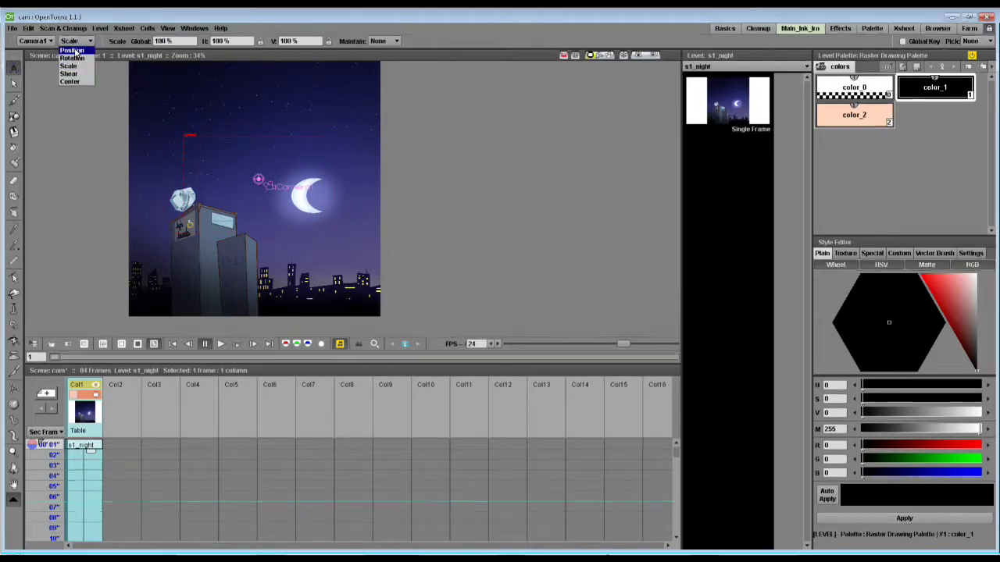
left_click(72, 50)
left_click_drag(261, 159, 102, 198)
left_click_drag(270, 216, 271, 178)
left_click_drag(299, 245, 292, 165)
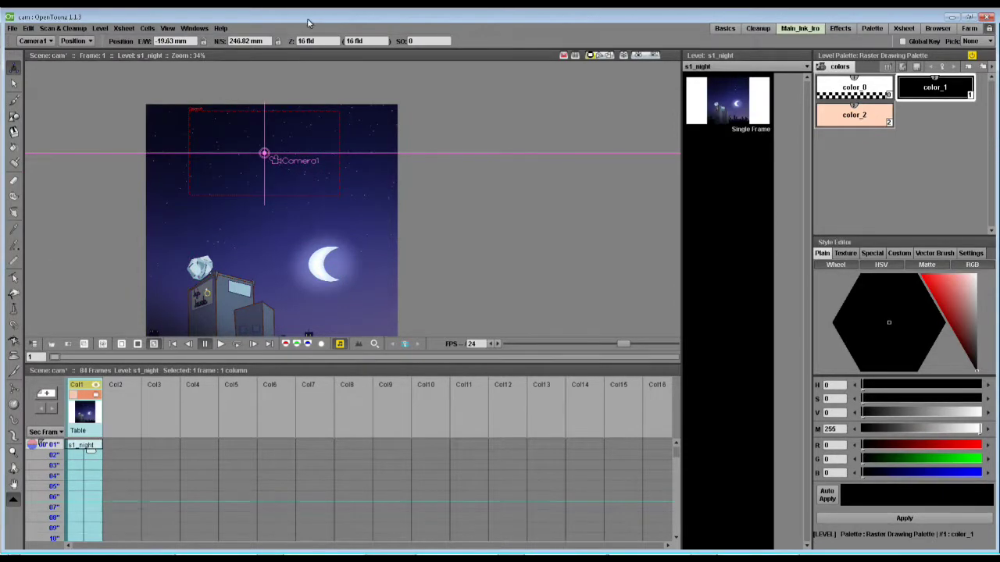
At frame 73, move Camera1 down over the base of the buildings, to about -51.72 mm E/W and -254.15 mm N/S
scroll(86, 510, "down", 2)
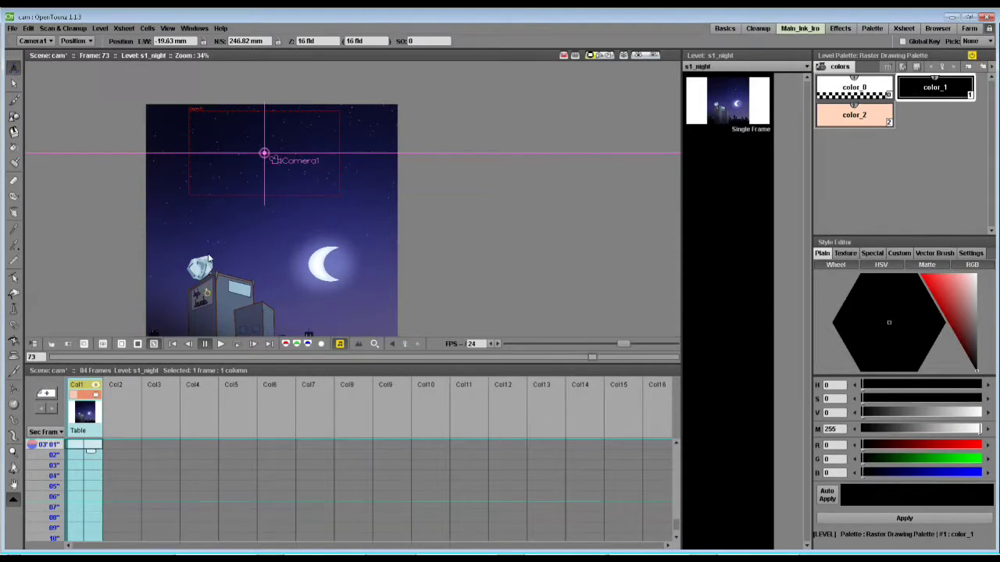
scroll(208, 260, "down", 1)
left_click_drag(245, 228, 247, 315)
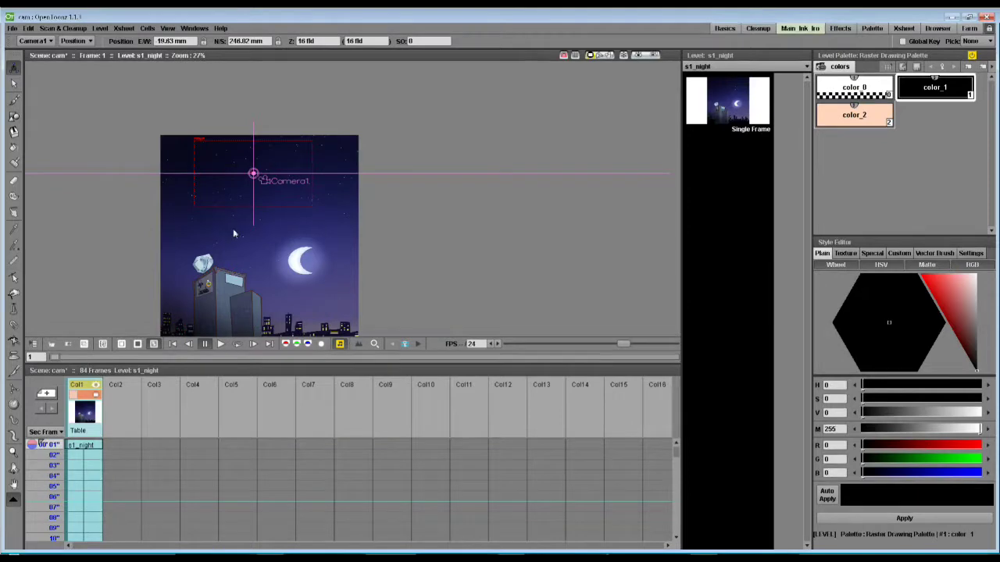
Play back the camera move over the background and return to frame 1
scroll(97, 218, "down", 1)
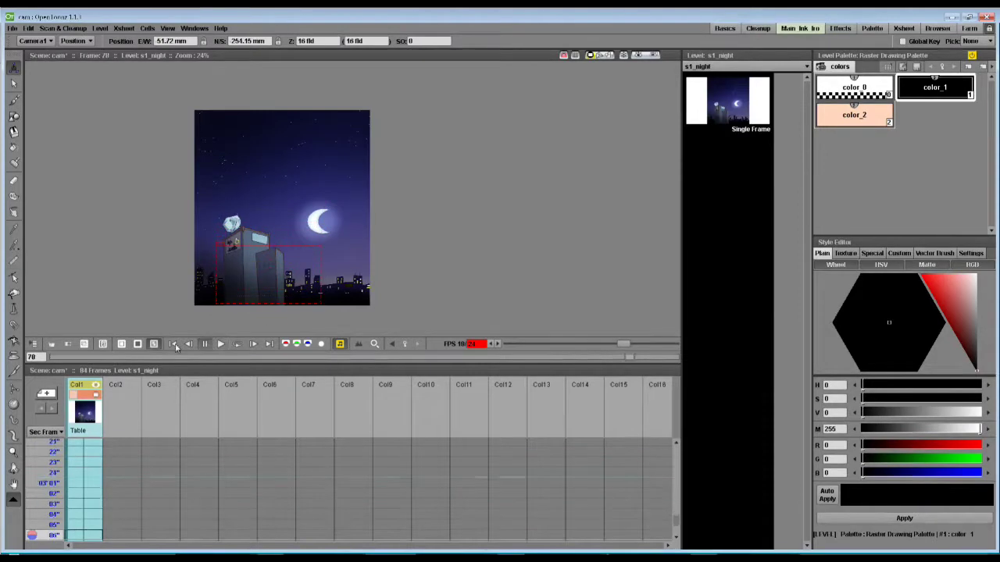
left_click(86, 447)
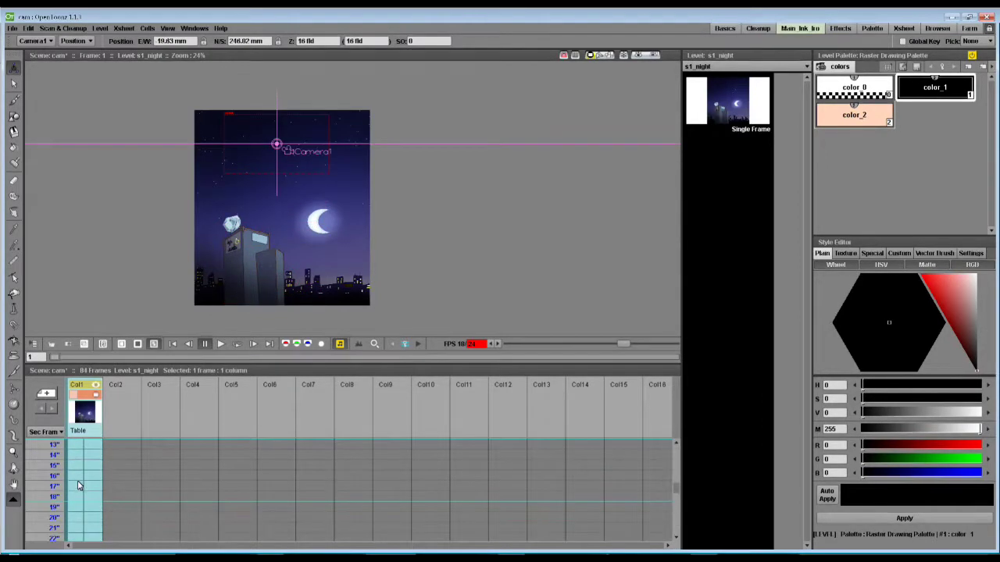
left_click(84, 446)
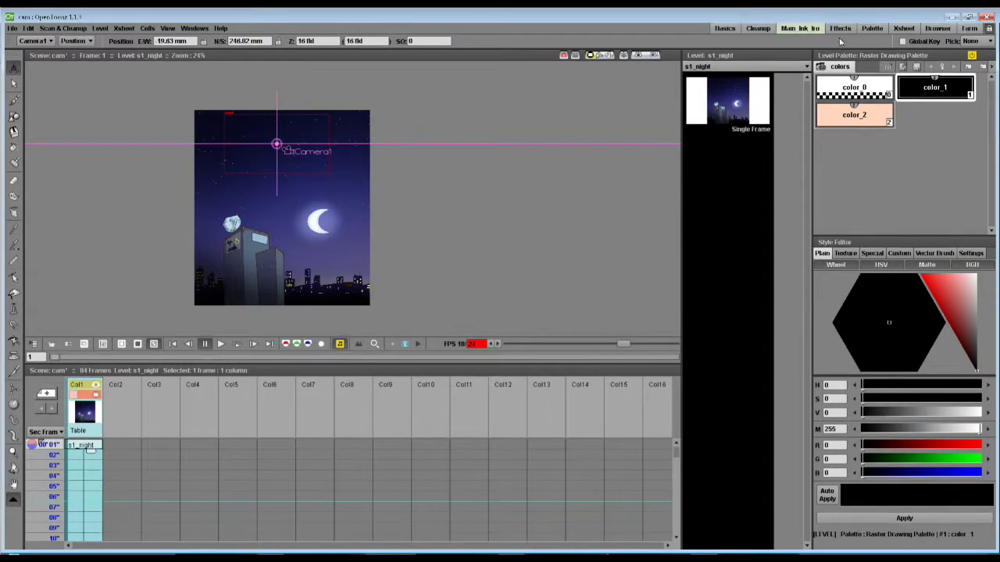
Switch to the Effects room, list Camera1's channels in the Function Editor, and select its E/W keyframe at frame 1
left_click(841, 29)
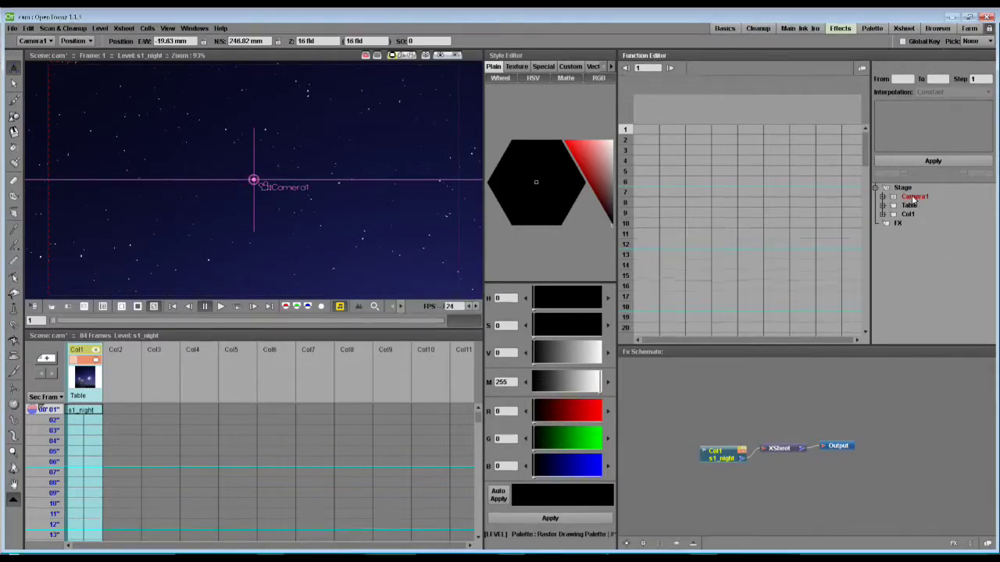
left_click(914, 198)
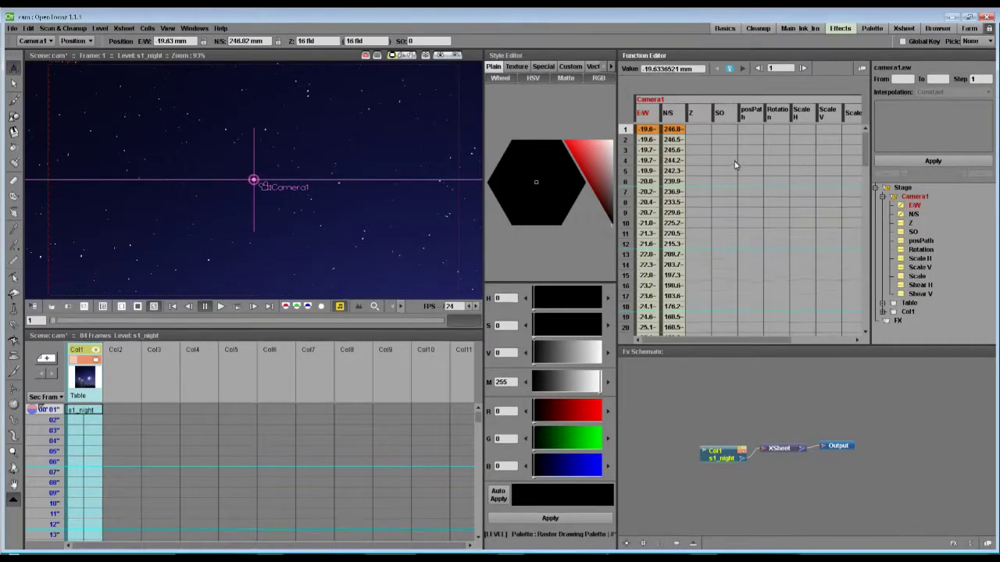
left_click(646, 130)
left_click(675, 129)
left_click(647, 132)
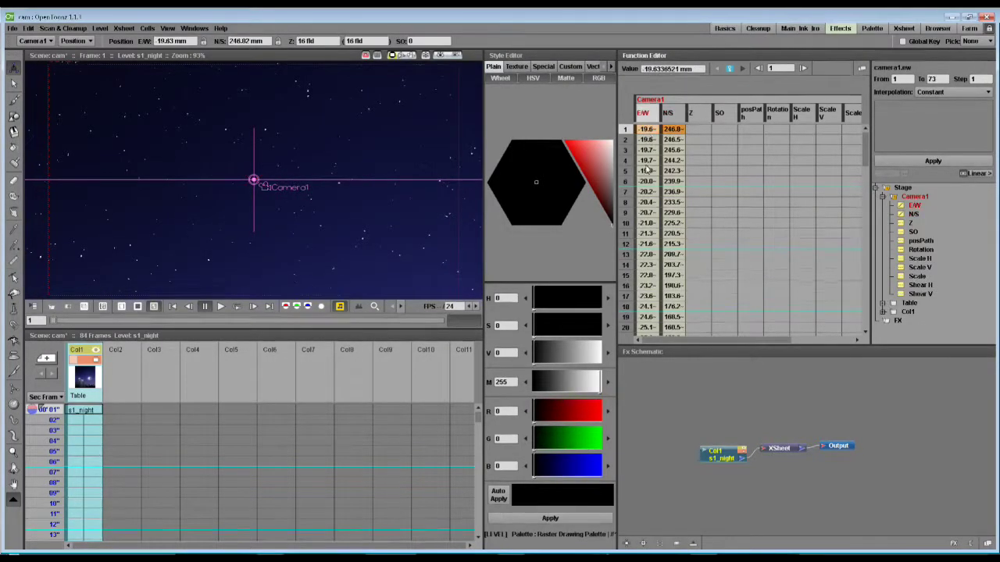
Examine Camera1's E/W and N/S position keyframes at frames 1 and 73 in the Function Editor
scroll(651, 234, "down", 10)
left_click(653, 257)
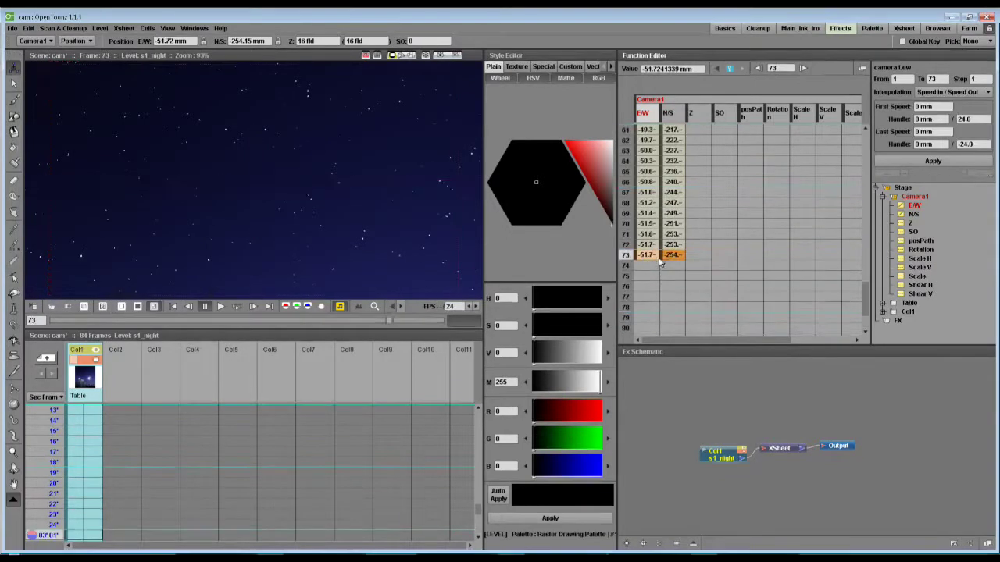
left_click(673, 257)
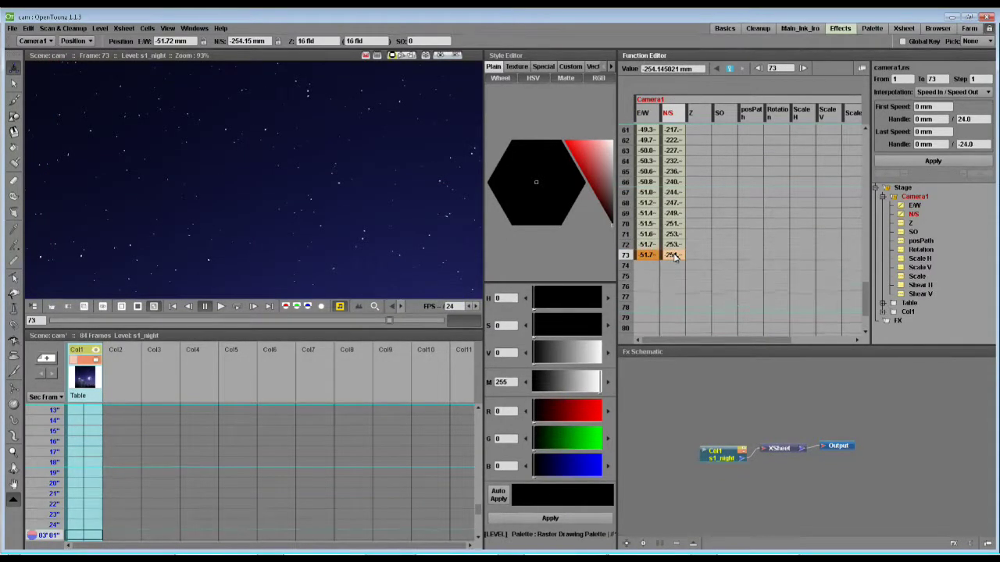
left_click(651, 257)
scroll(655, 234, "up", 20)
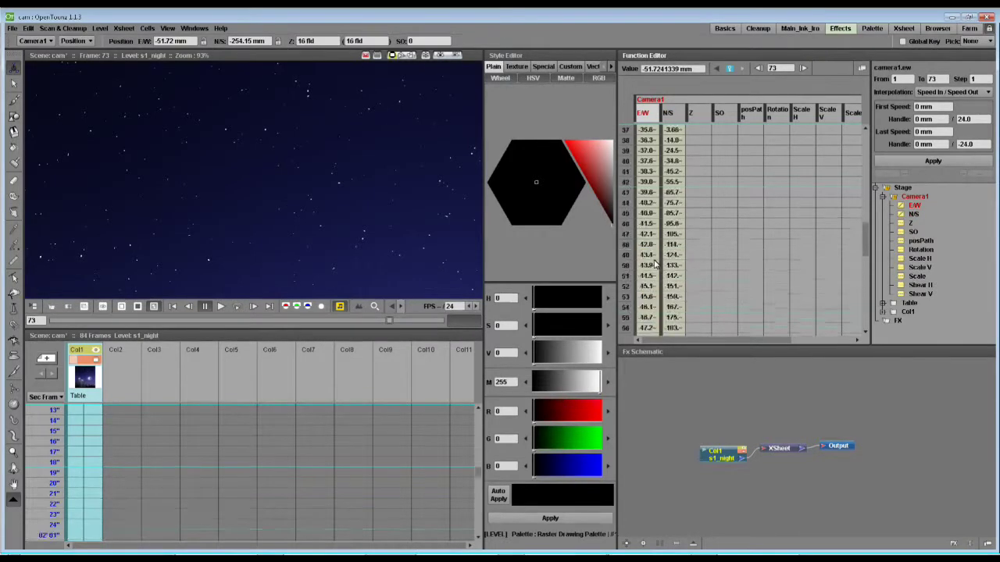
left_click(654, 133)
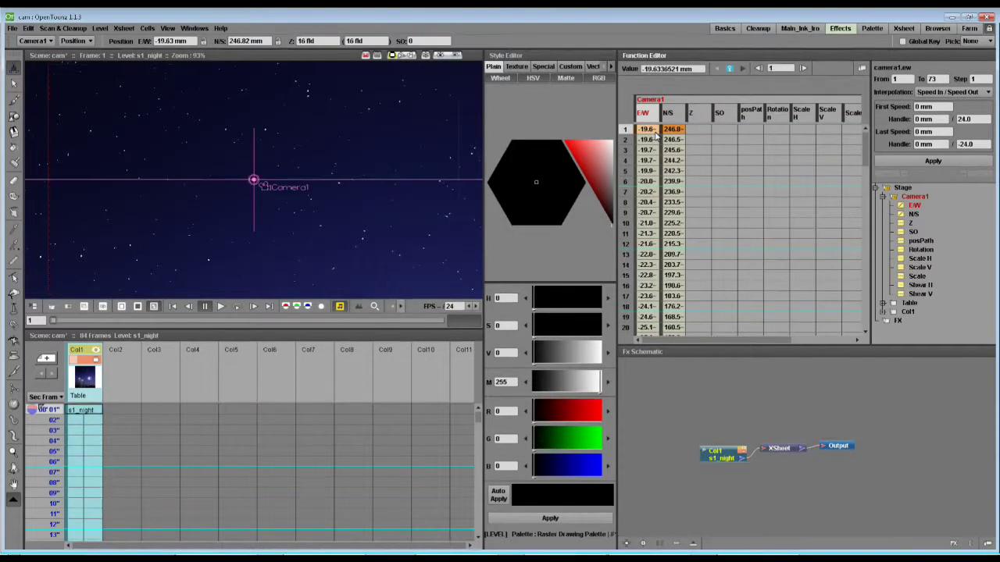
scroll(224, 160, "down", 4)
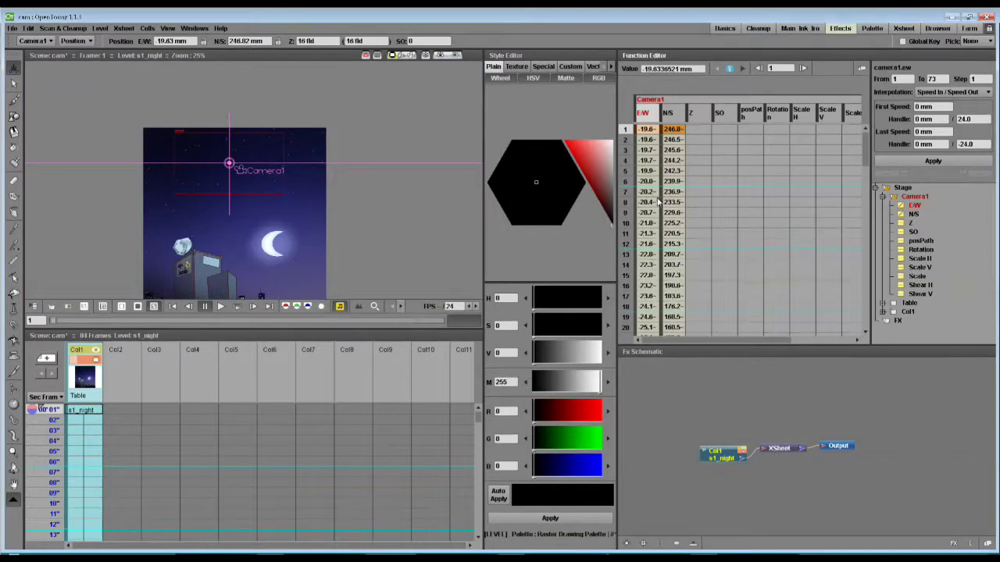
scroll(653, 274, "down", 20)
left_click(647, 317)
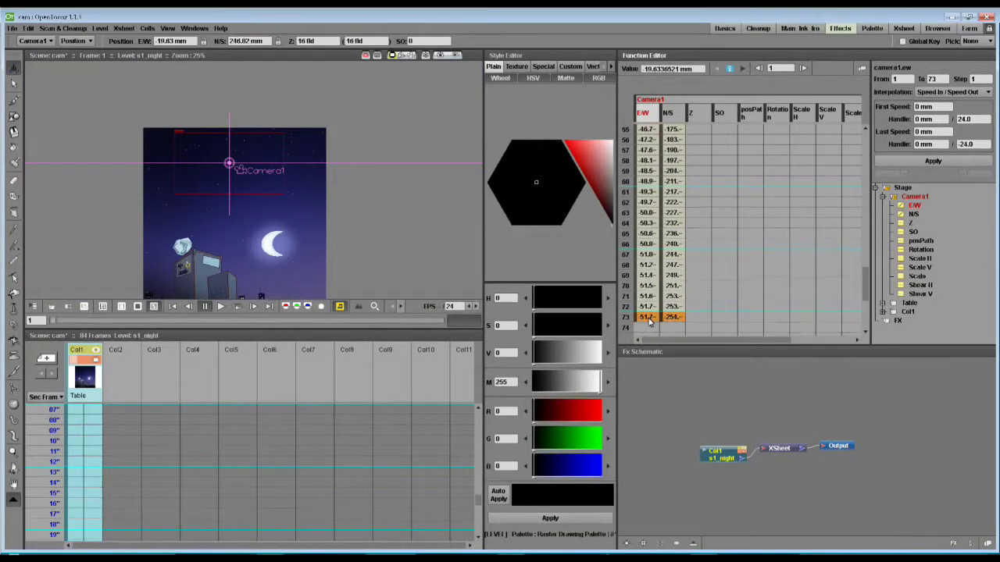
At frame 46, move Camera1 sideways toward the moon, to about 99.13 mm E/W and -95.64 mm N/S
double_click(648, 318)
left_click(648, 255)
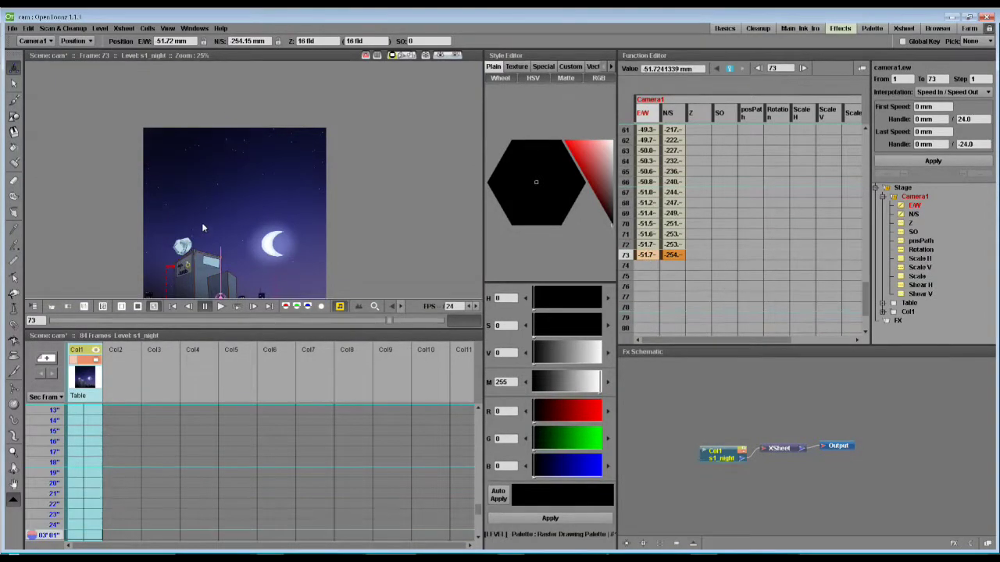
scroll(669, 290, "up", 20)
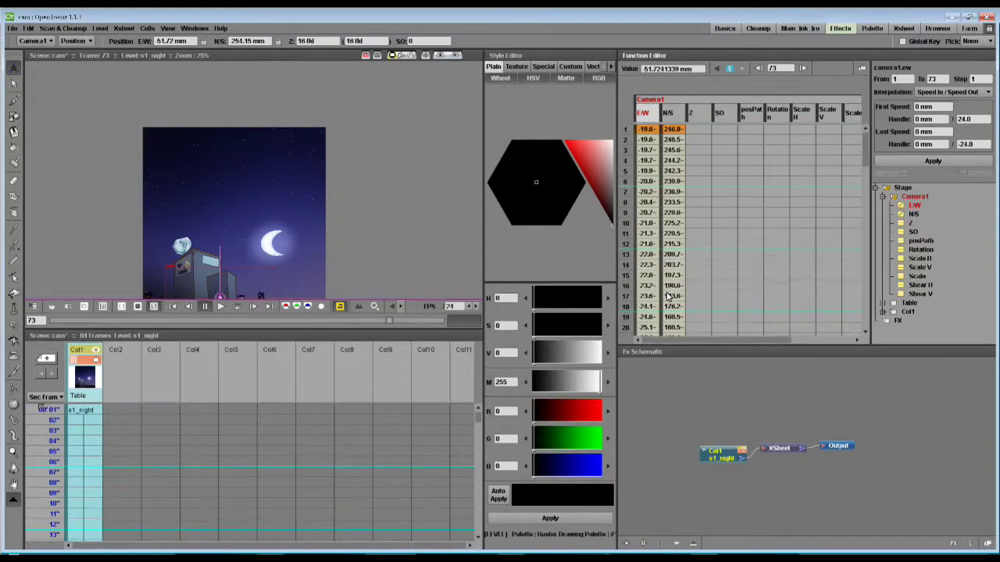
scroll(669, 297, "down", 2)
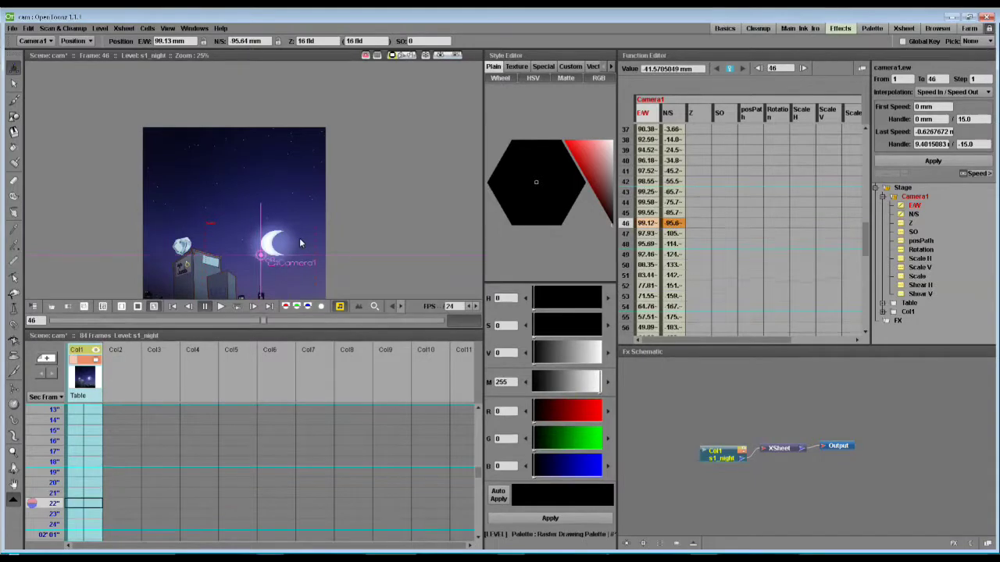
Play back the curved camera move from frame 1, then select Camera1's N/S keyframe at frame 1
left_click(174, 307)
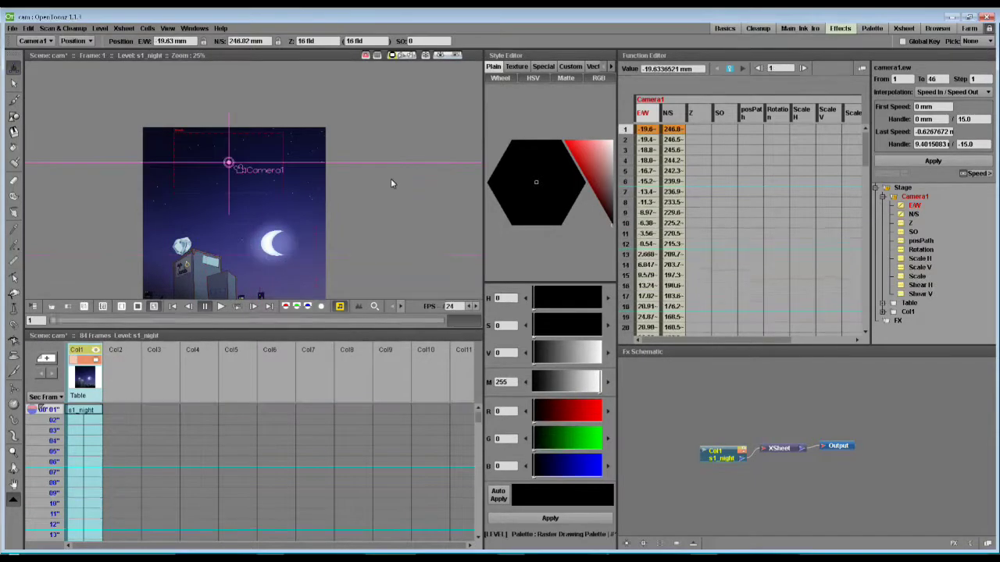
left_click(221, 307)
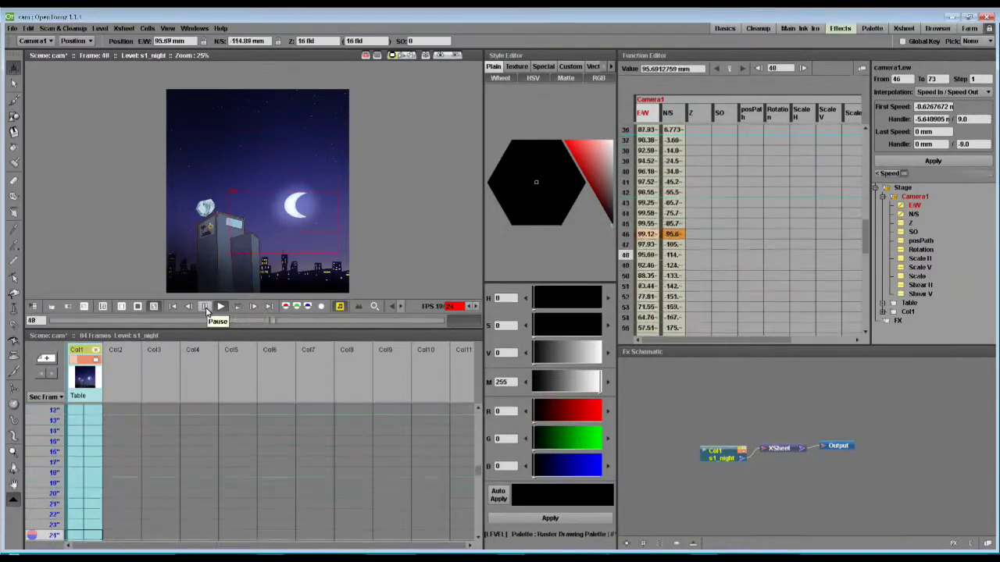
left_click(203, 308)
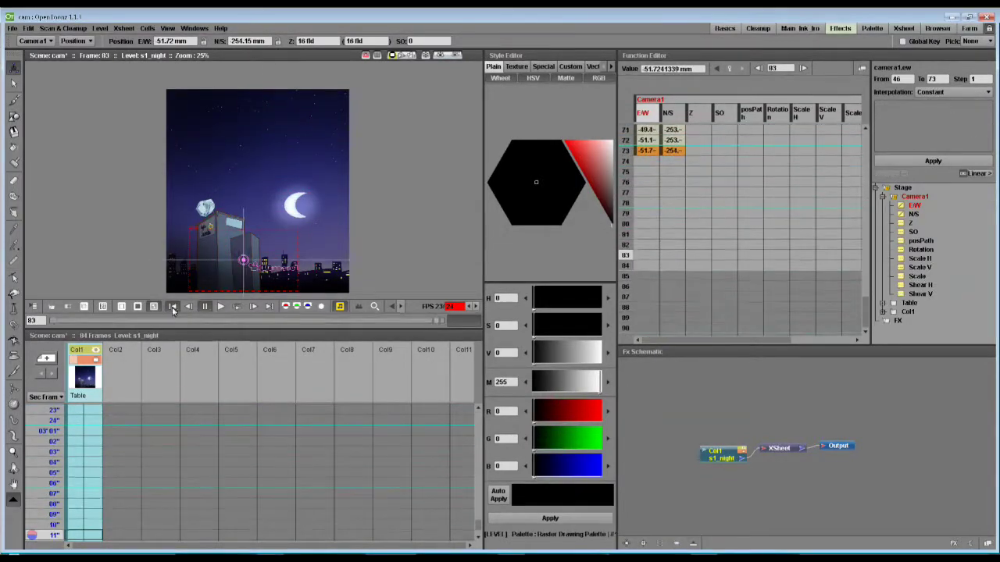
left_click(671, 130)
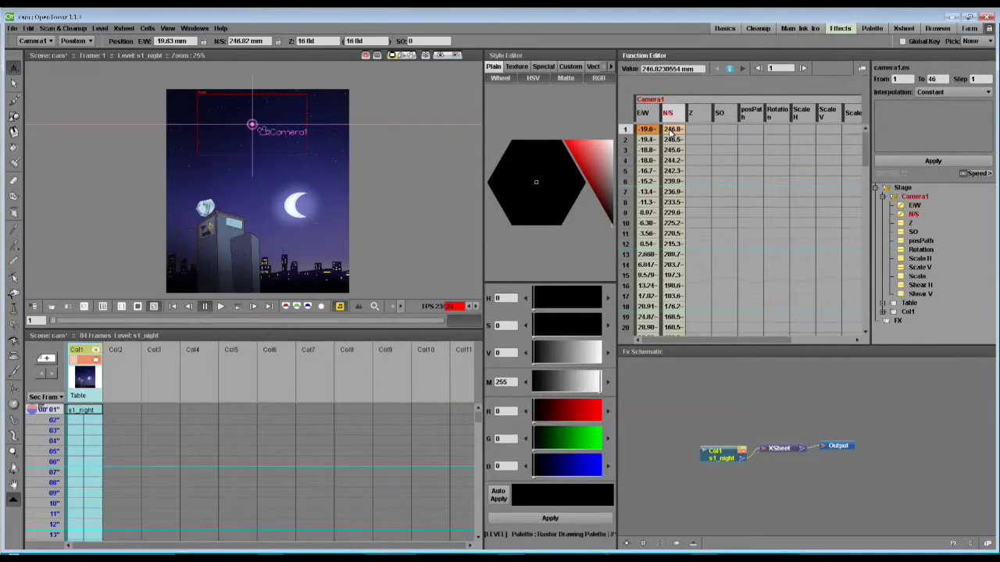
At frame 84, scale Camera1 globally up to about 139.05%
left_click(92, 414)
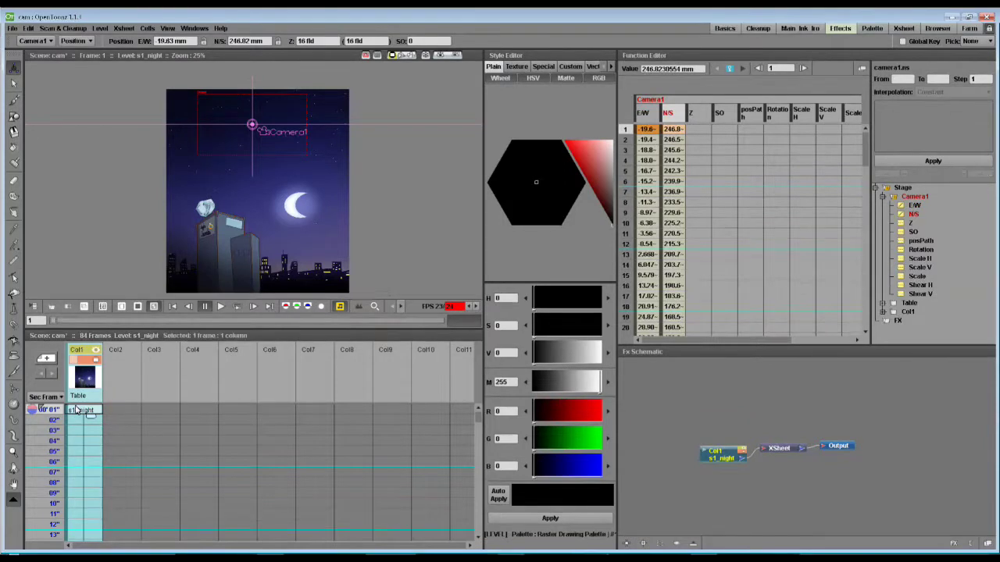
left_click(76, 41)
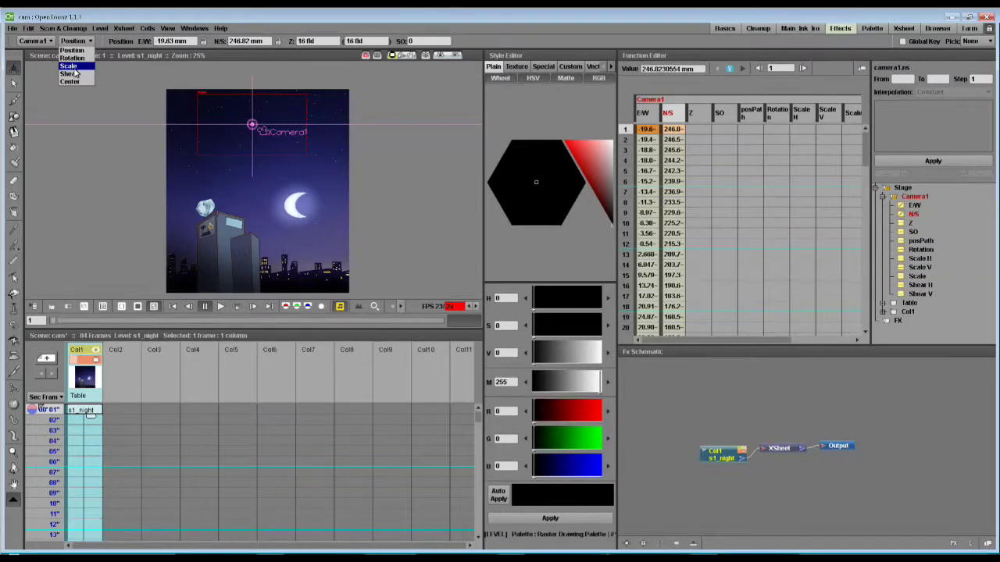
left_click(68, 67)
scroll(107, 508, "down", 4)
scroll(100, 497, "down", 2)
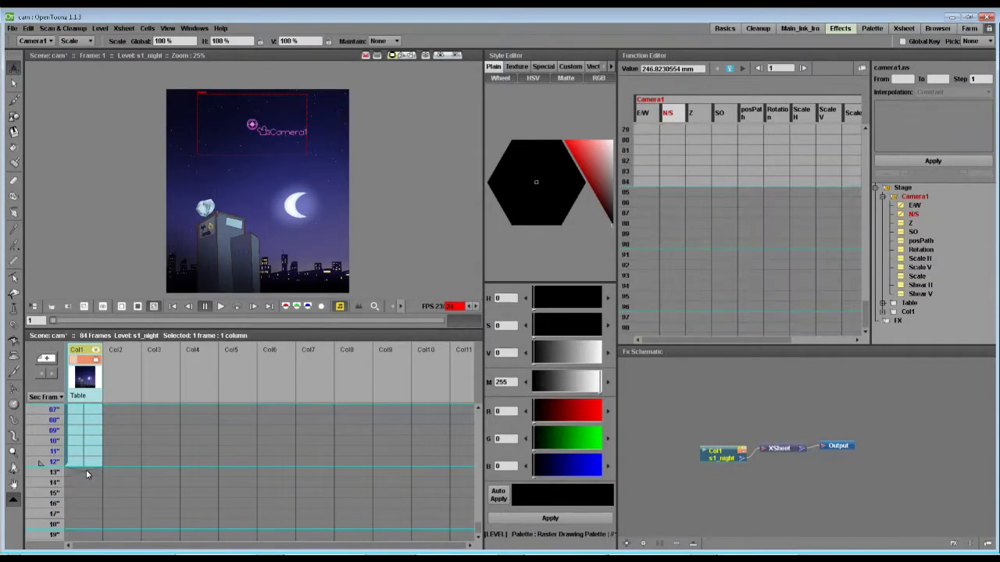
left_click(75, 461)
left_click_drag(225, 236, 302, 227)
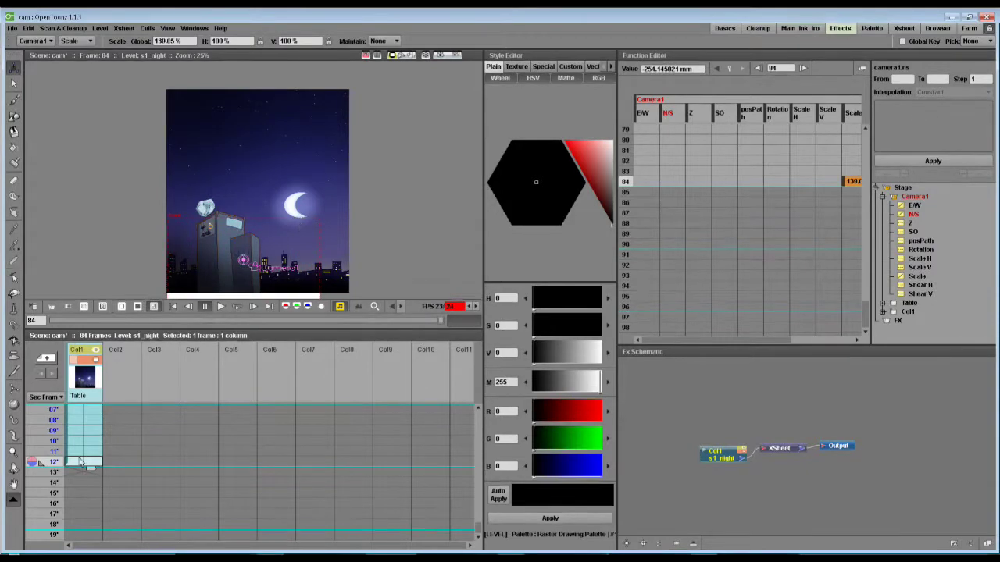
Try to move the enlarged Camera1 up at frame 84 so it no longer extends below the background
scroll(237, 218, "down", 2)
left_click_drag(238, 247, 257, 210)
scroll(257, 210, "up", 5)
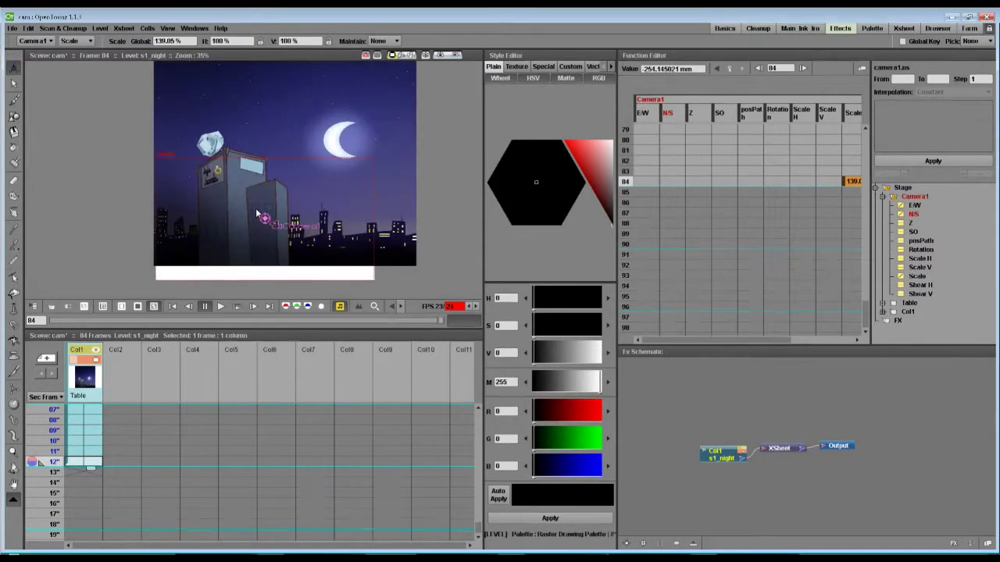
left_click(72, 50)
left_click_drag(274, 234, 284, 203)
Try to move Camera1 slightly down at frame 1 to keep it inside the background, and play back the move
left_click(172, 307)
scroll(217, 240, "down", 3)
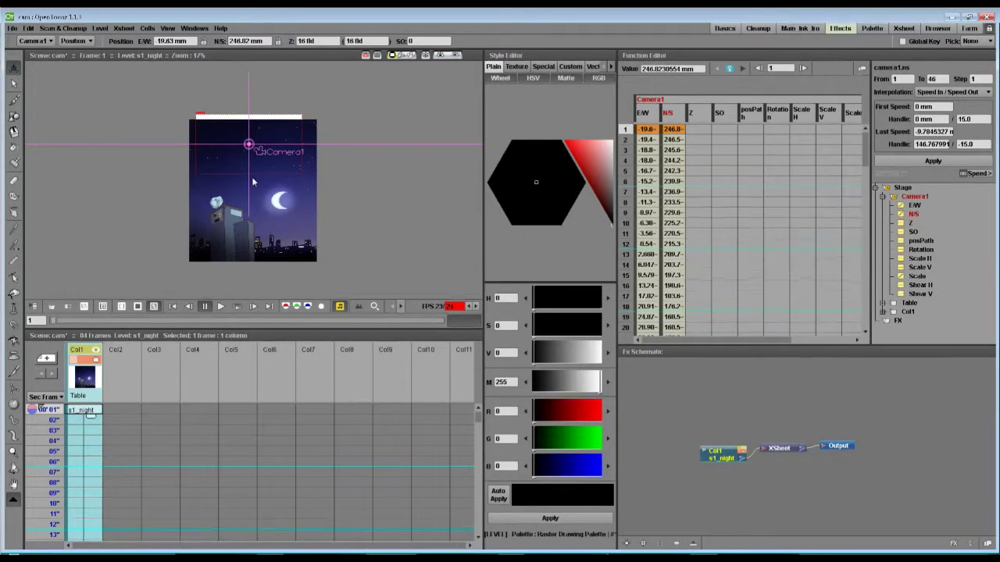
left_click_drag(258, 161, 261, 166)
left_click(220, 307)
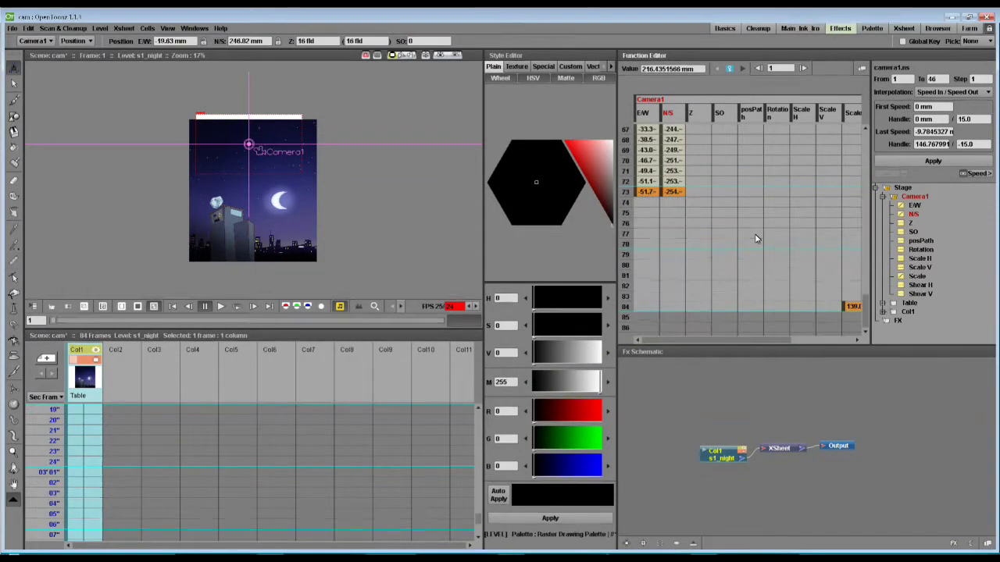
Remove Camera1's scale keyframe at frame 84 and set a scale keyframe of 100% at frame 46
left_click(848, 306)
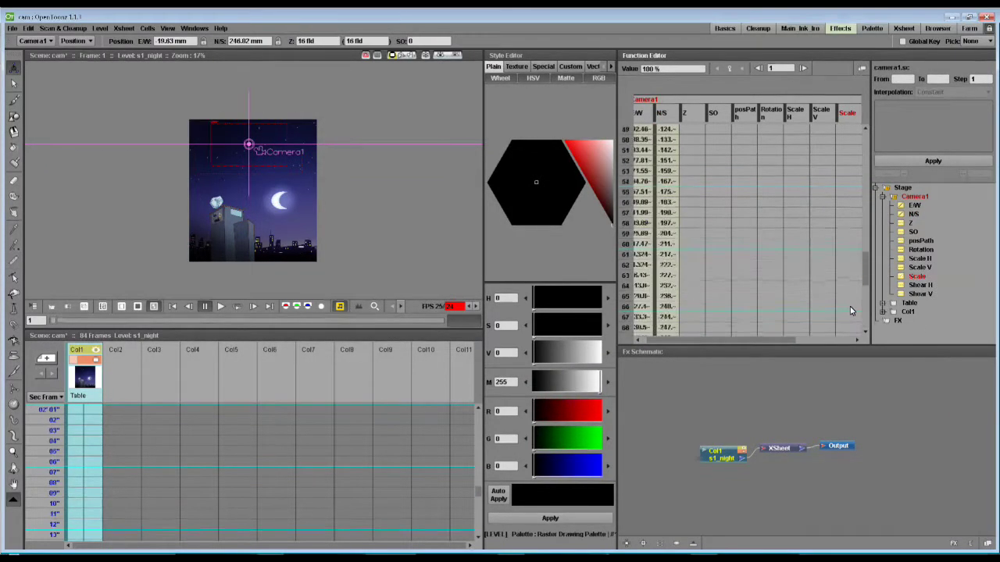
left_click(849, 223)
right_click(847, 224)
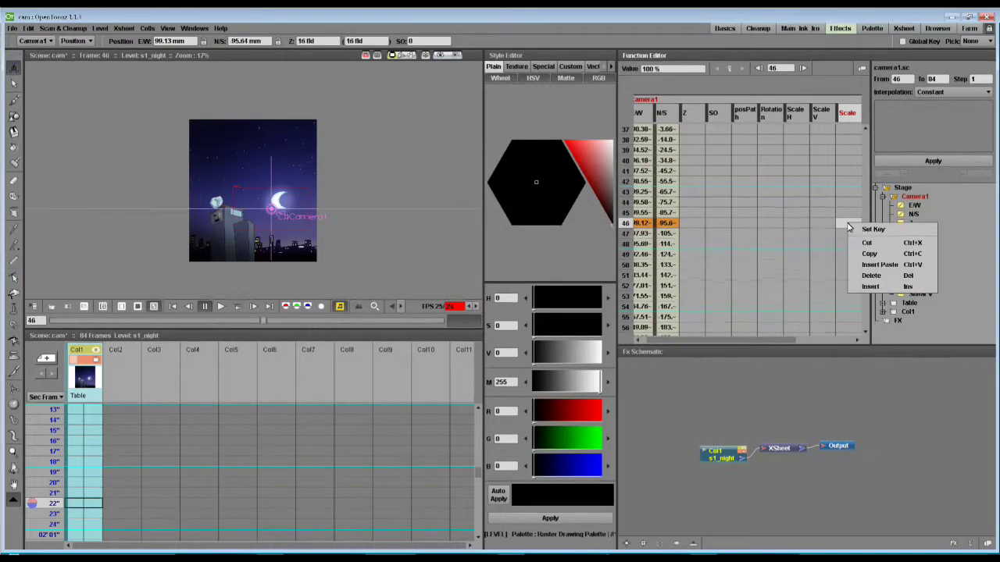
left_click(836, 226)
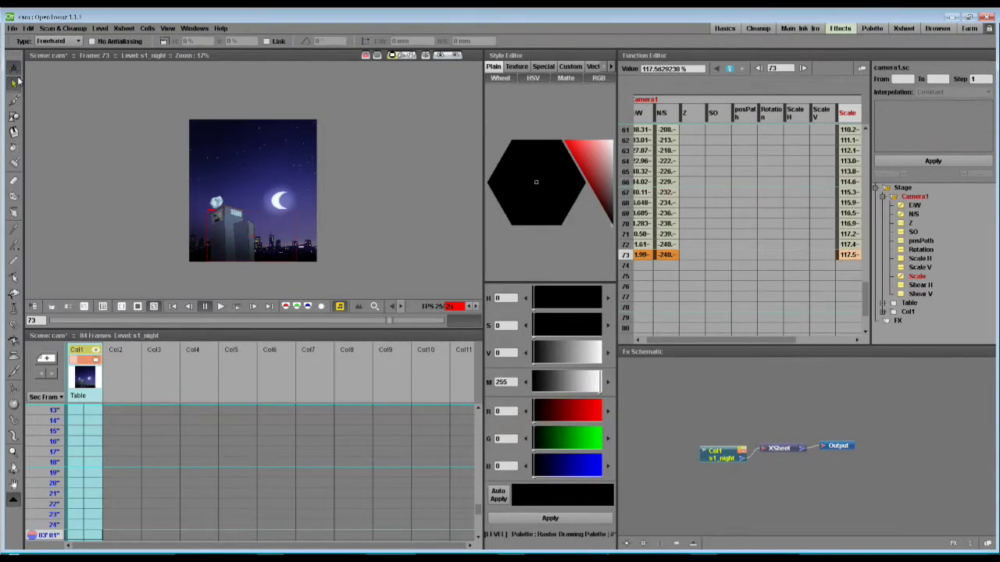
At frame 73, scale Camera1 to about 130.73% and move it to about -37.91 mm E/W and -182.32 mm N/S
left_click(74, 41)
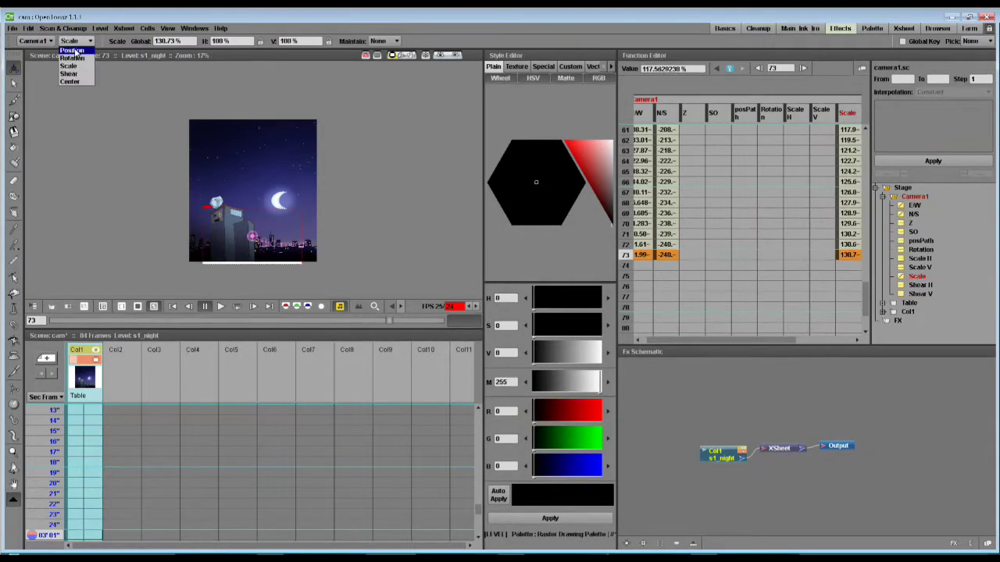
left_click(72, 22)
Play back the camera move with its zoom-out and return to frame 1
left_click(221, 308)
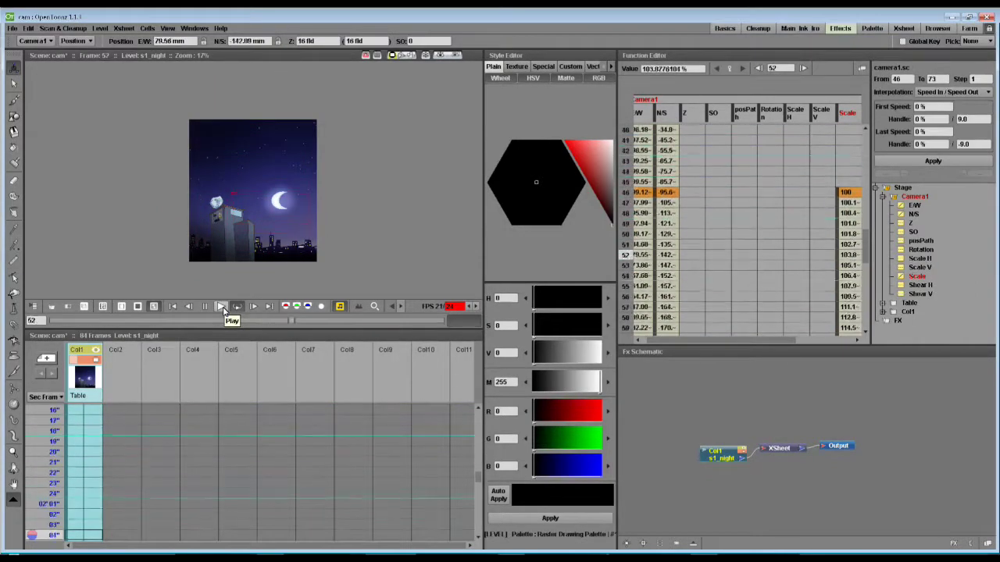
left_click(222, 307)
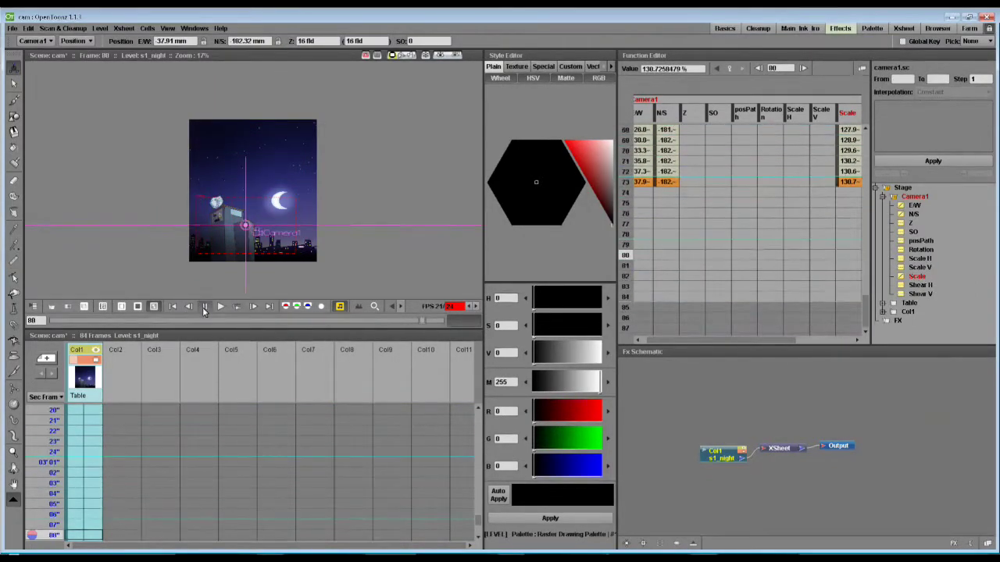
left_click(173, 307)
Save the scene and render its camera move as the cam TIF sequence in the project's outputs folder
left_click(796, 30)
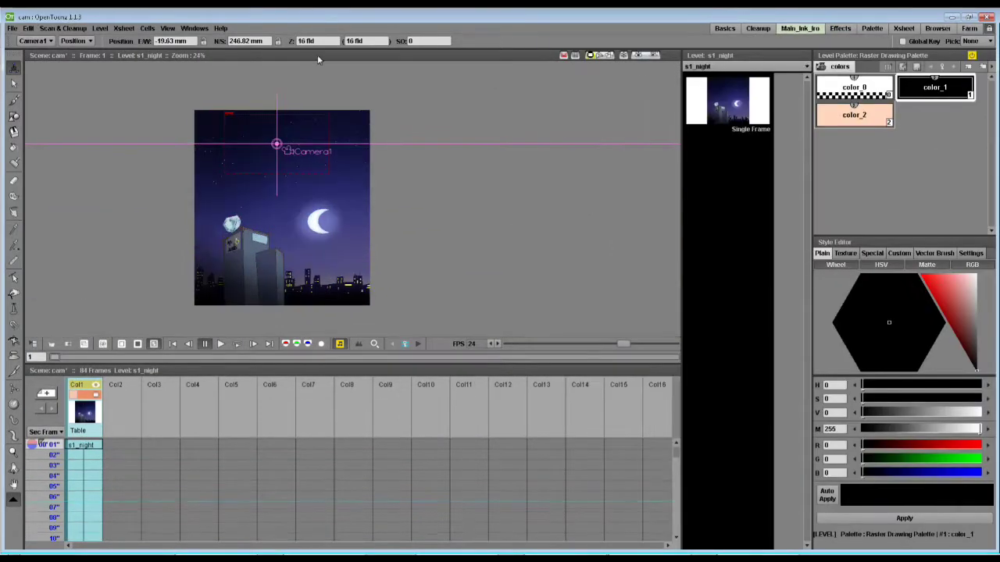
left_click(10, 29)
left_click(41, 334)
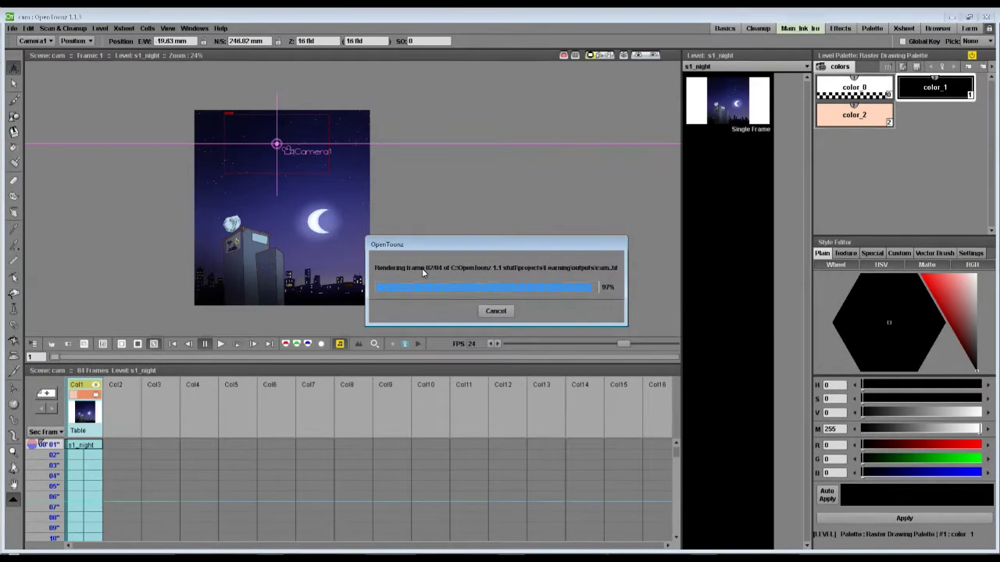
Fit the rendered frames within the Flipbook view and play the sequence
scroll(315, 125, "down", 8)
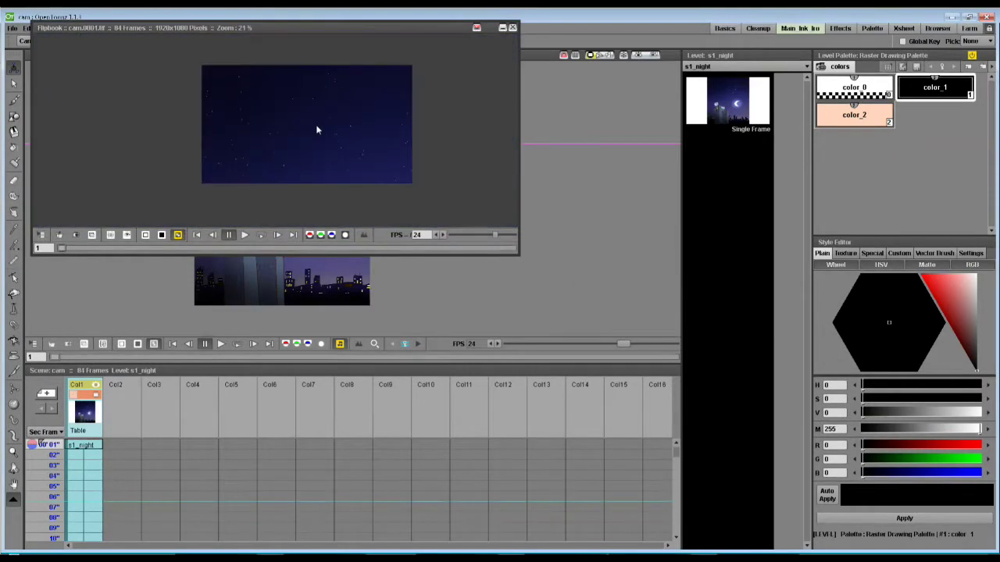
scroll(316, 125, "up", 5)
scroll(321, 124, "down", 1)
scroll(291, 103, "down", 1)
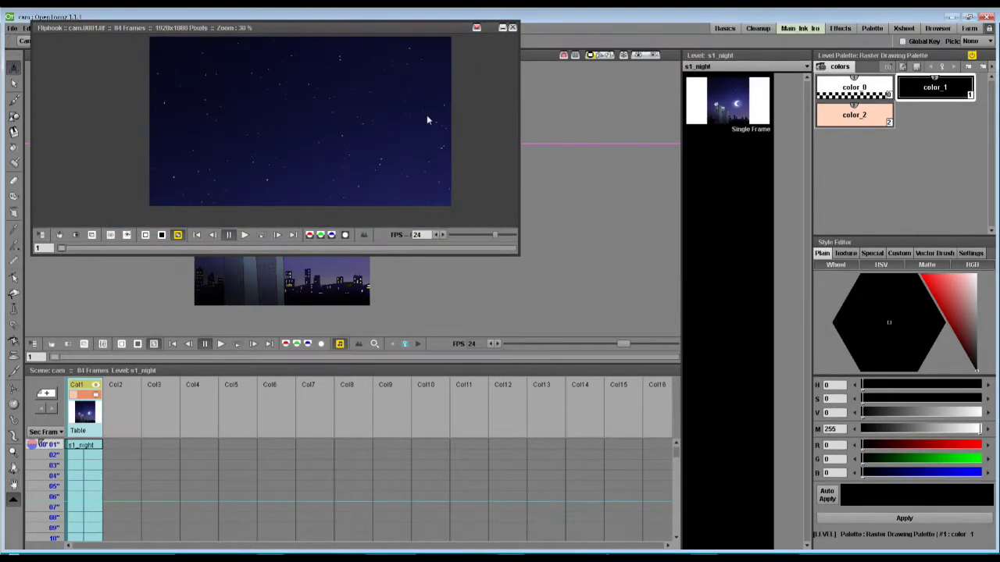
left_click_drag(445, 122, 437, 126)
left_click(244, 234)
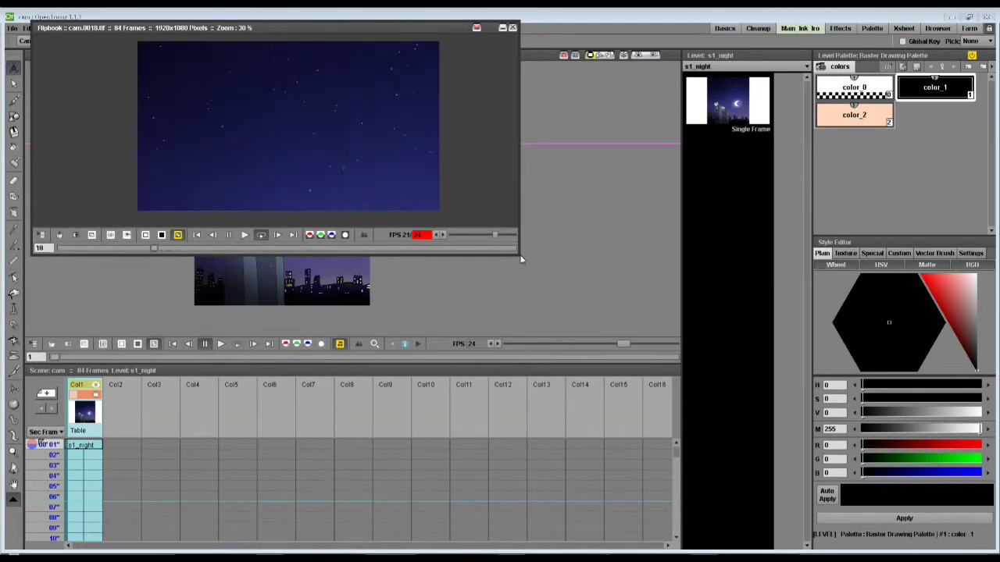
Enlarge the Flipbook window and its image to examine the rendered camera move in looping playback
left_click_drag(521, 256, 773, 493)
scroll(440, 265, "up", 4)
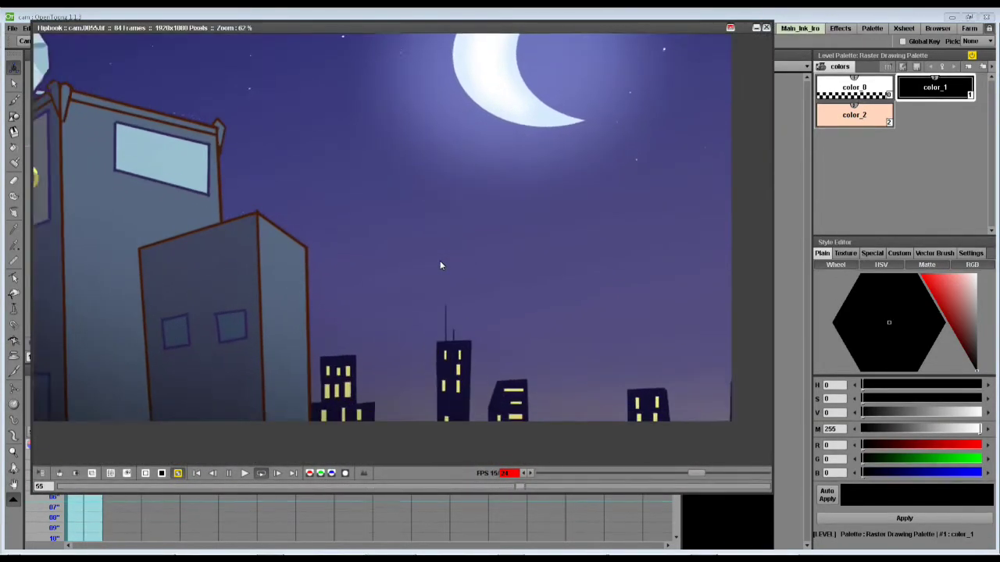
scroll(384, 199, "up", 1)
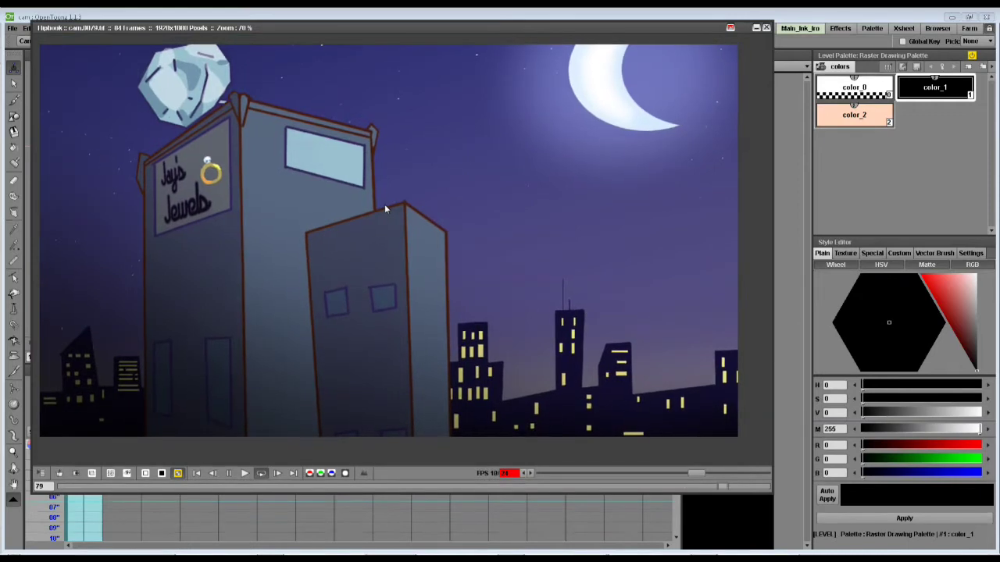
scroll(385, 209, "down", 1)
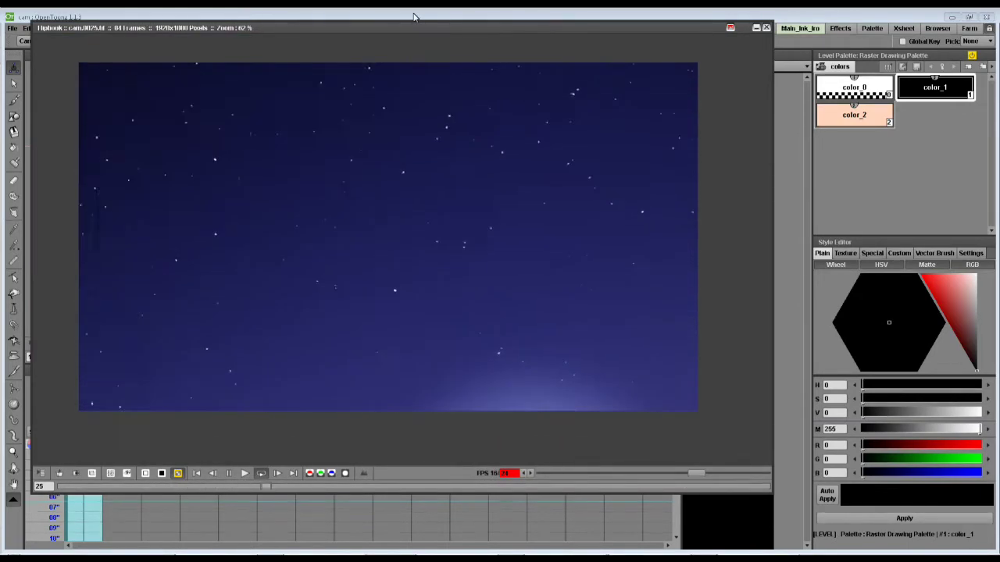